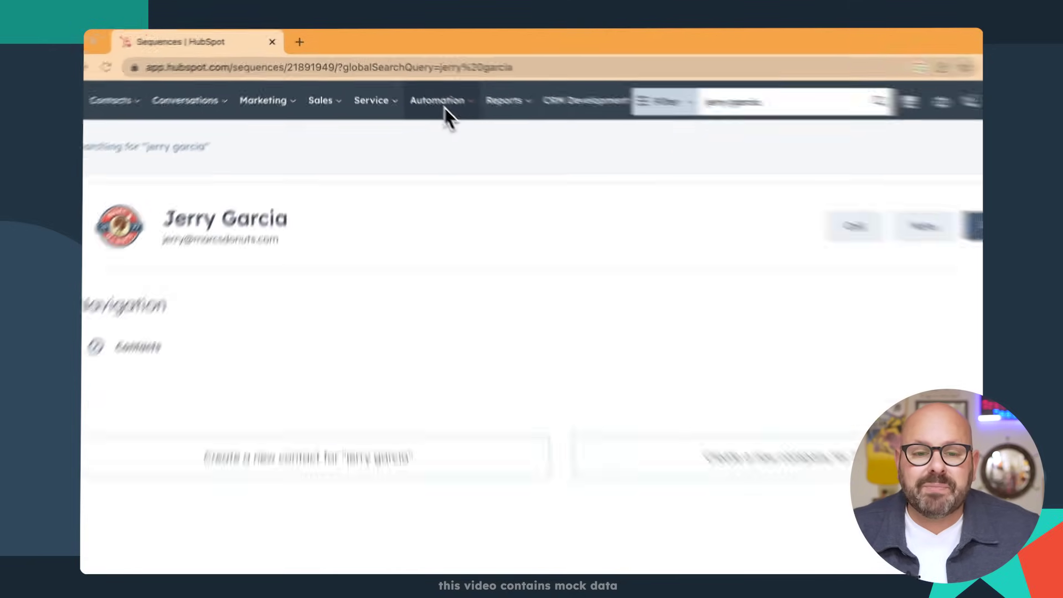
Open Sequences, review the Analyze and Scheduled tabs, then start creating a new sequence
click(429, 95)
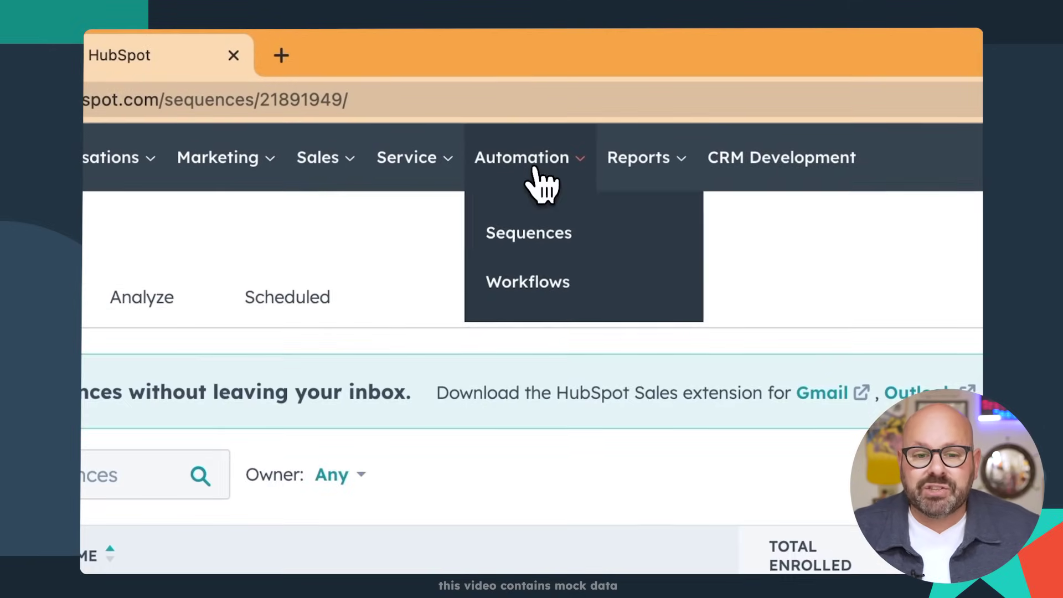
click(533, 232)
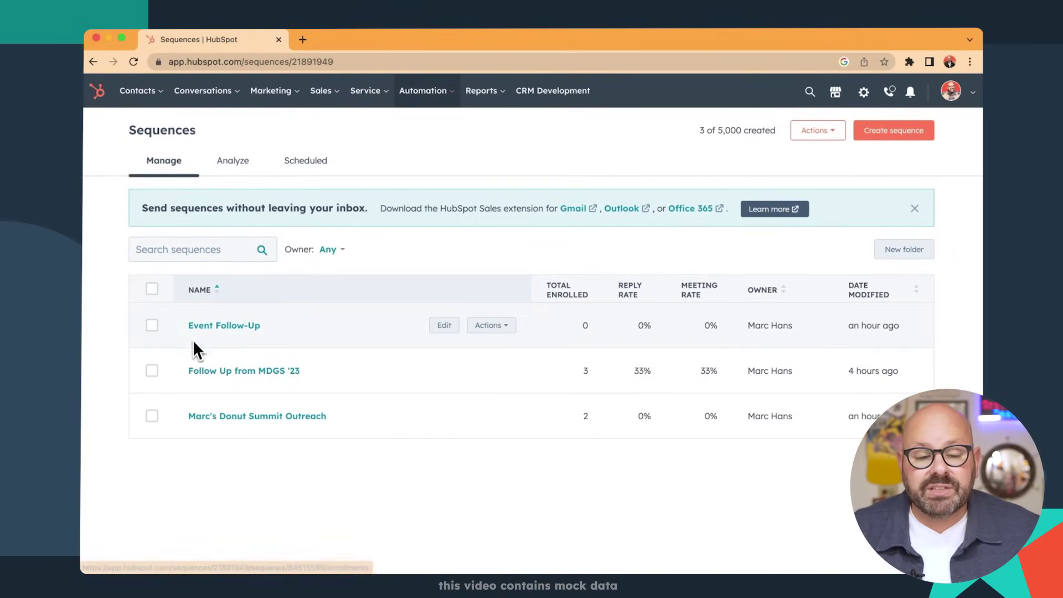
click(232, 179)
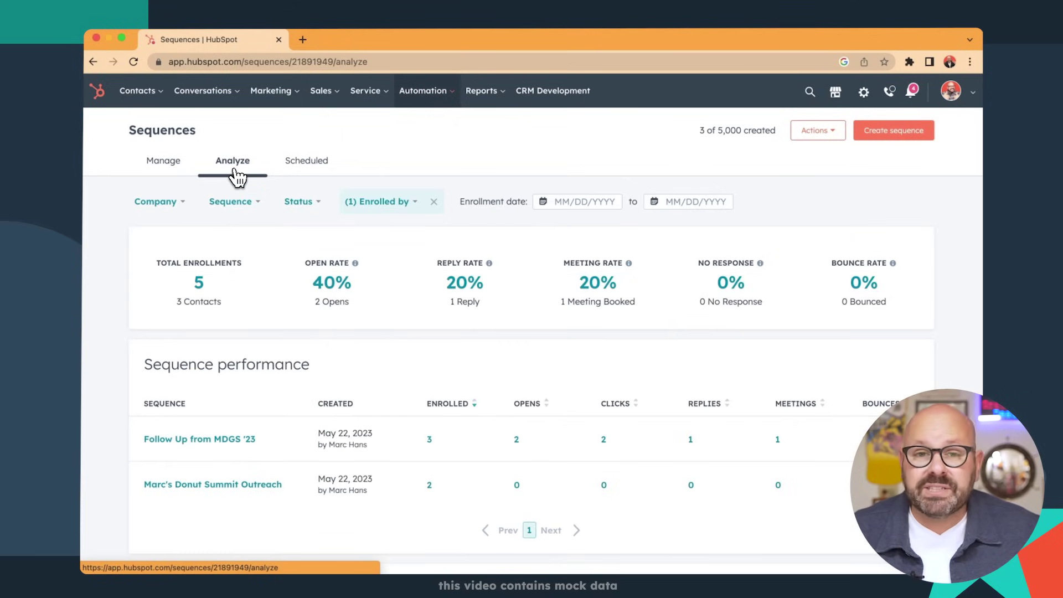
click(317, 169)
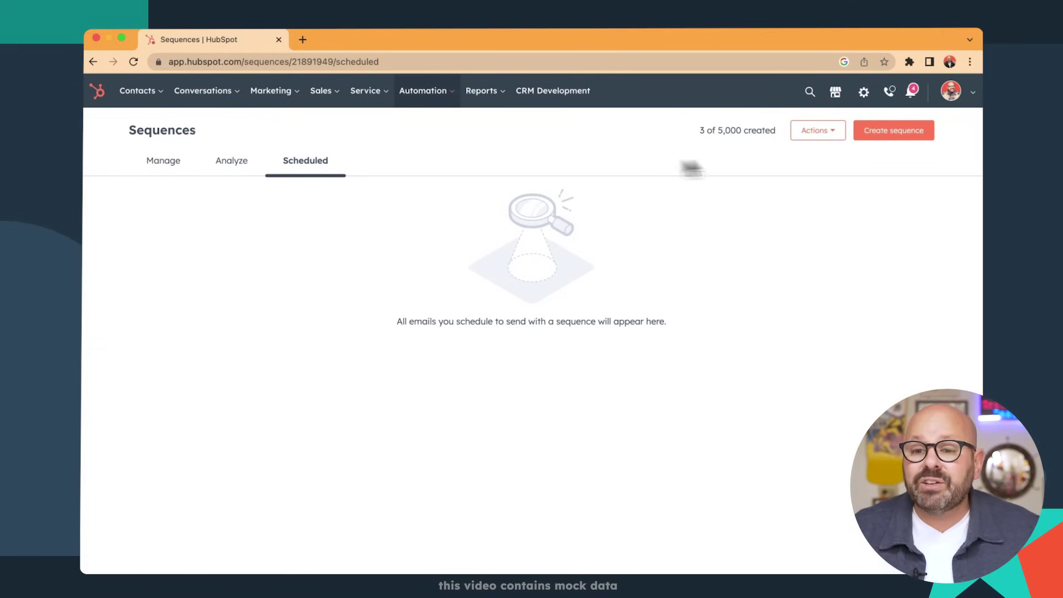
click(892, 133)
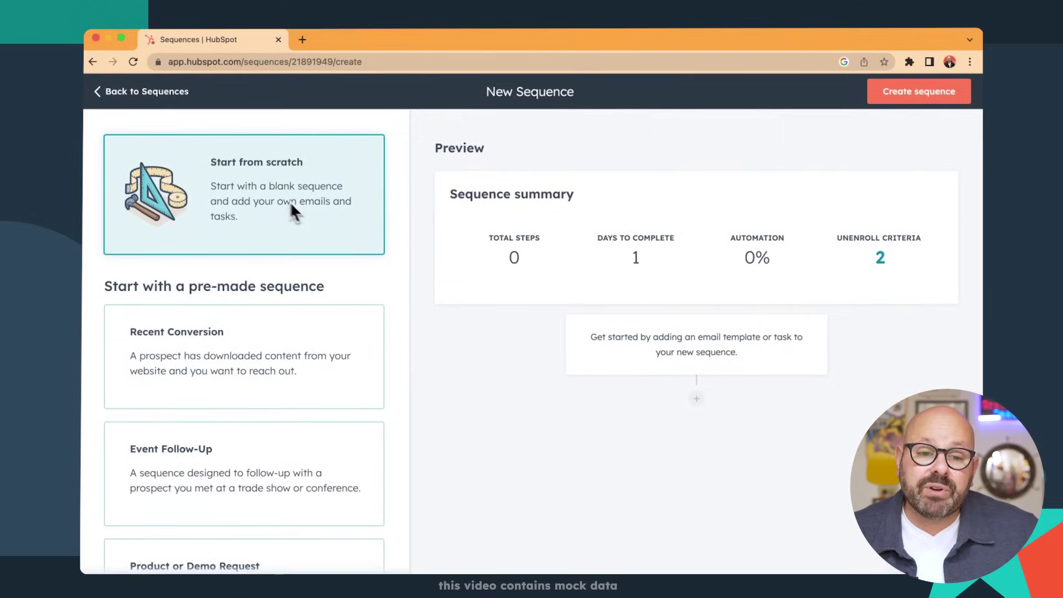
Preview the Event Follow-Up template's steps, then create a blank sequence from scratch instead
scroll(235, 303, down, 2)
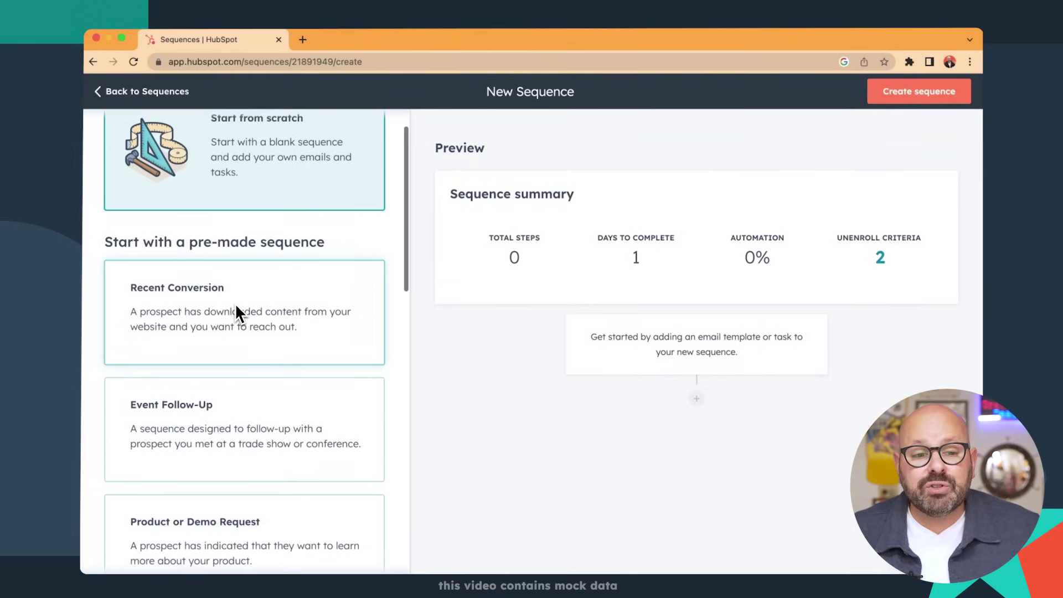
scroll(236, 306, down, 2)
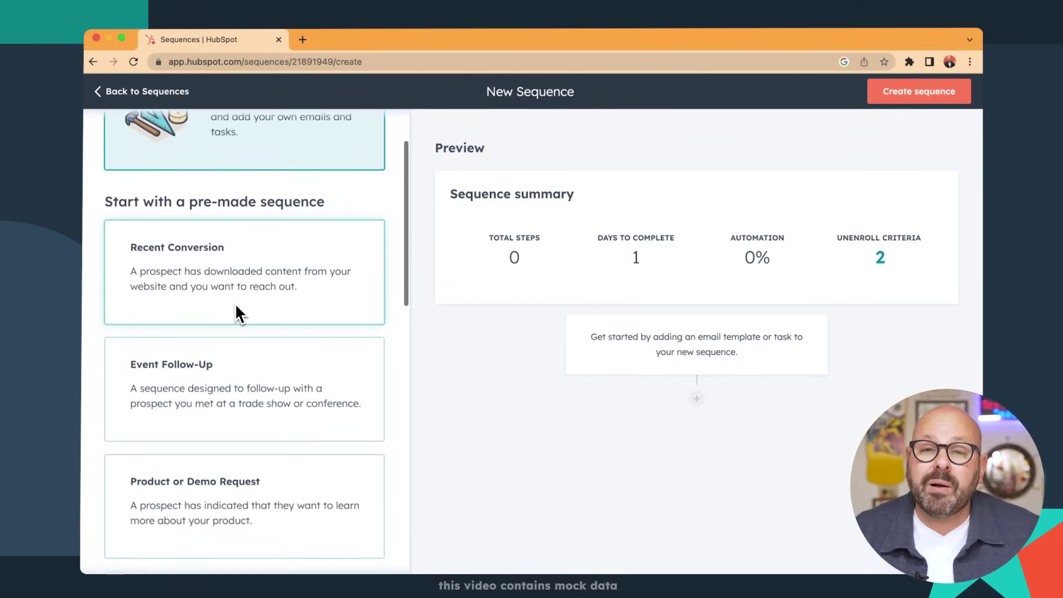
scroll(236, 306, down, 1)
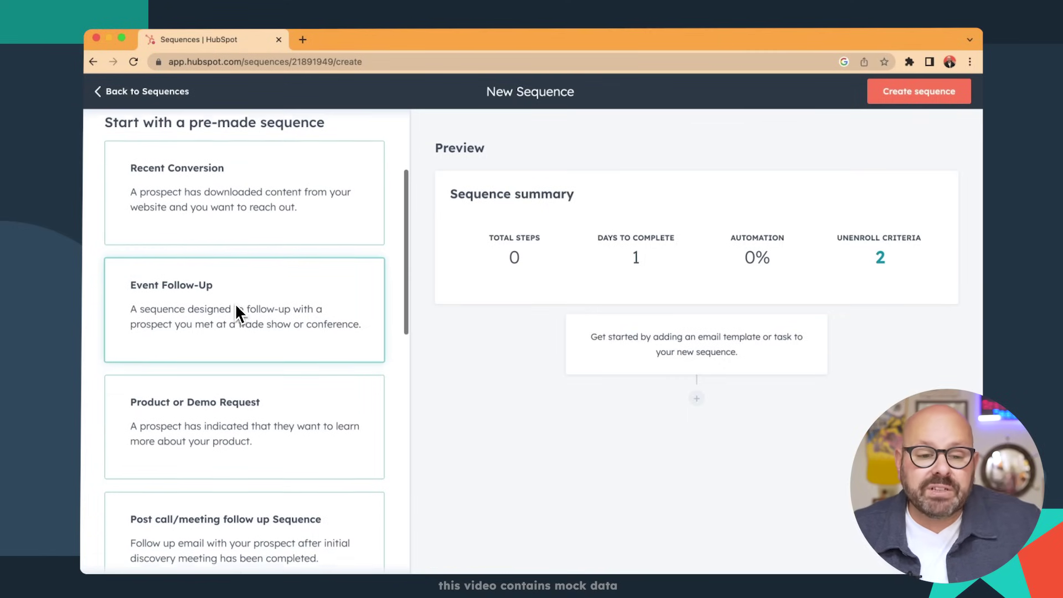
click(237, 309)
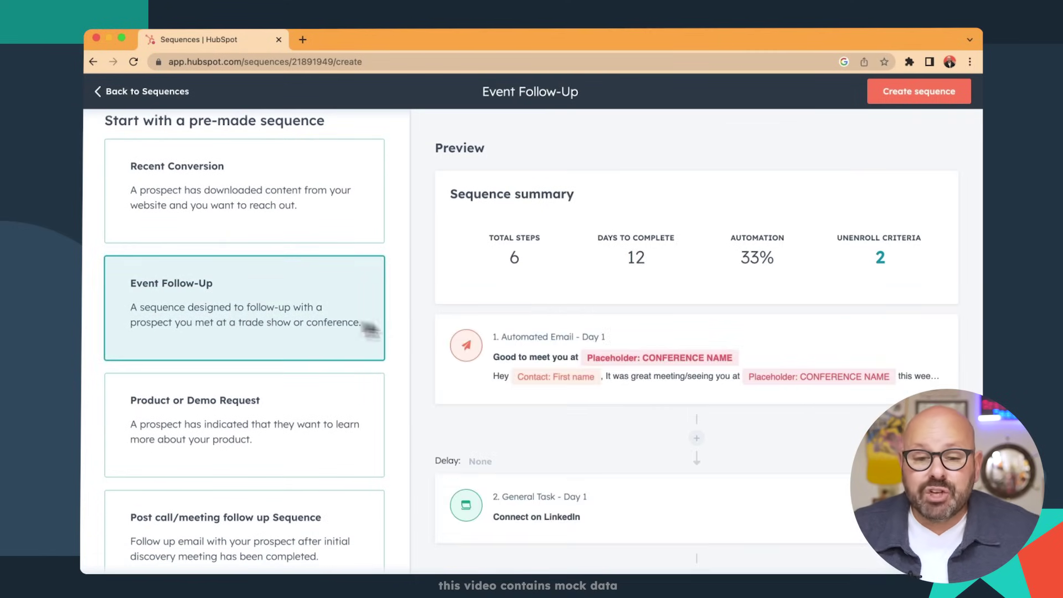
scroll(546, 366, down, 1)
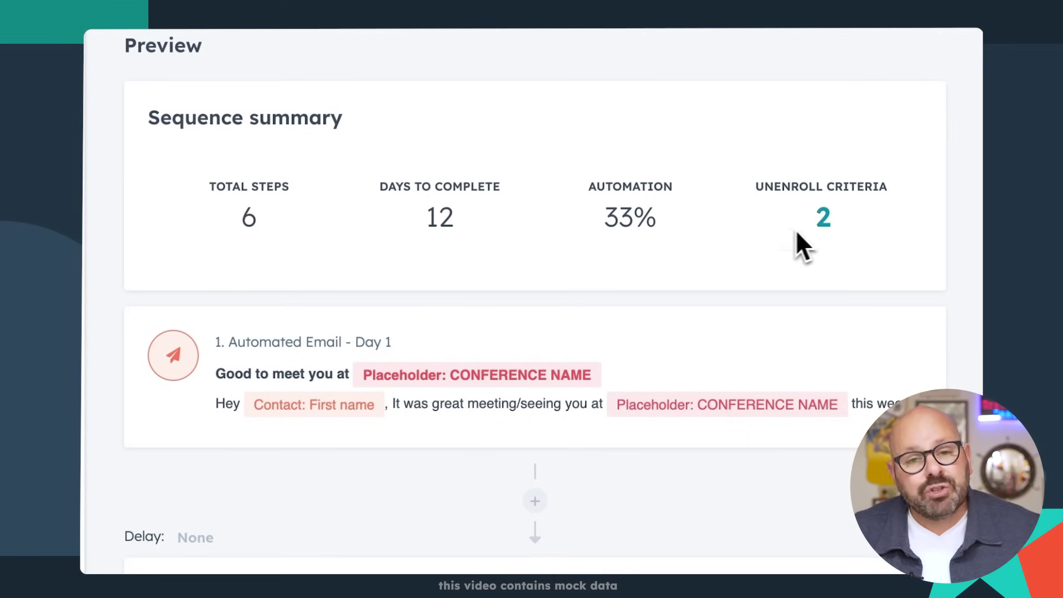
mouse_move(814, 233)
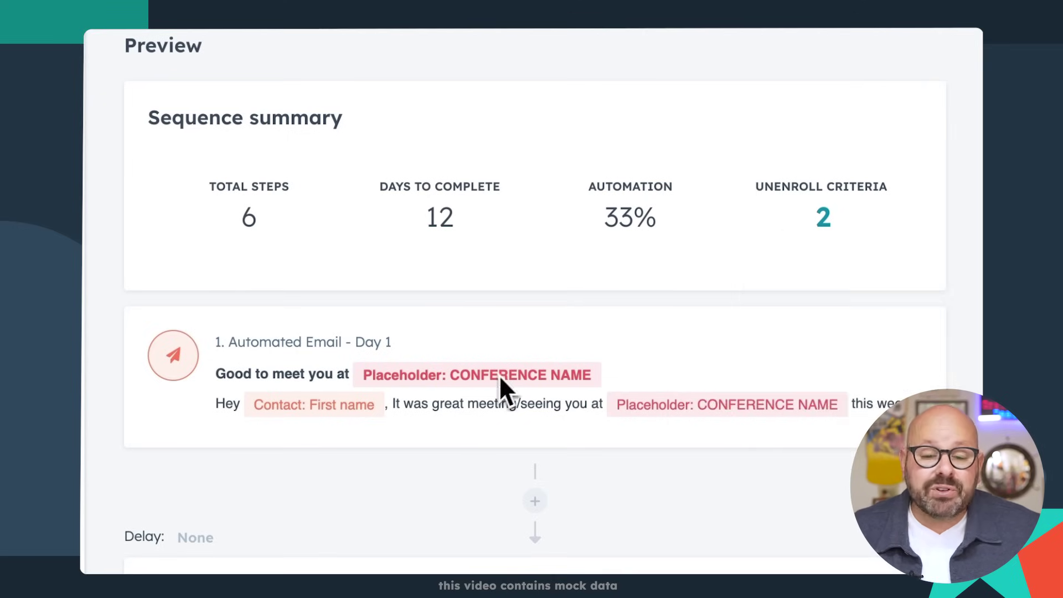
scroll(497, 376, down, 2)
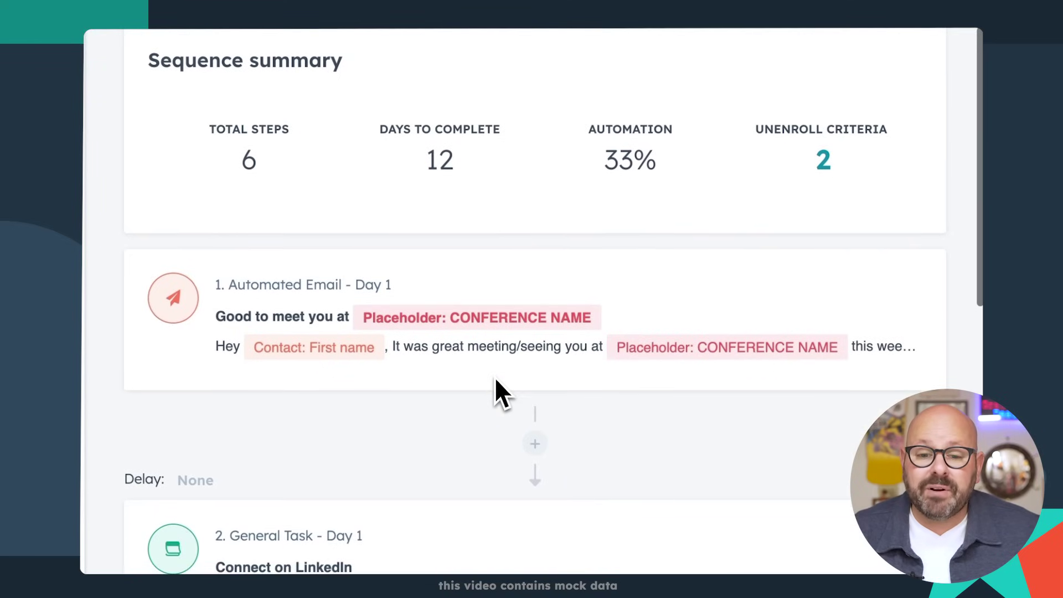
scroll(371, 338, down, 3)
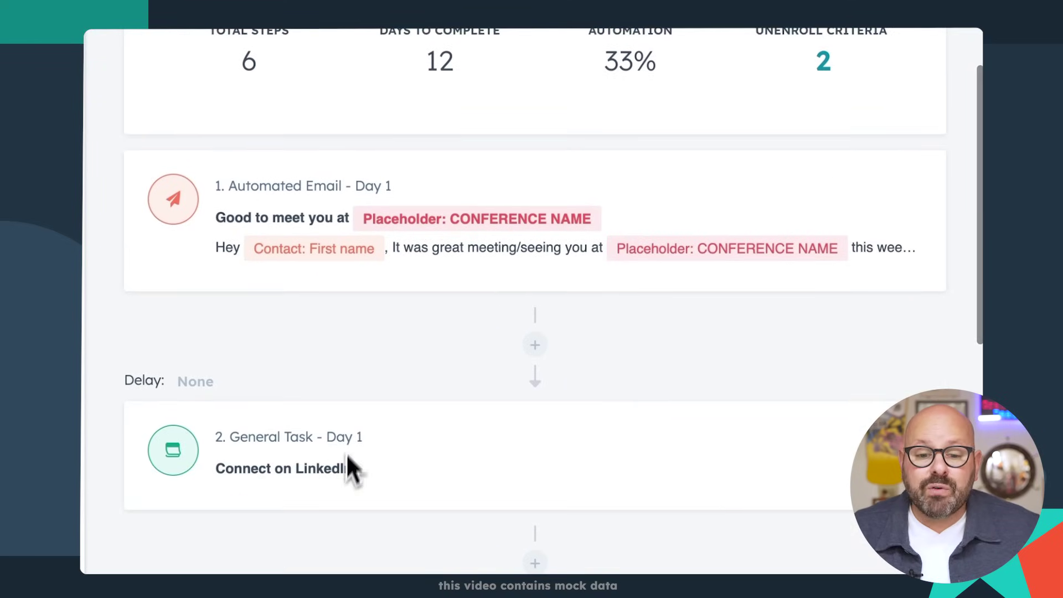
scroll(344, 476, down, 1)
scroll(309, 429, down, 3)
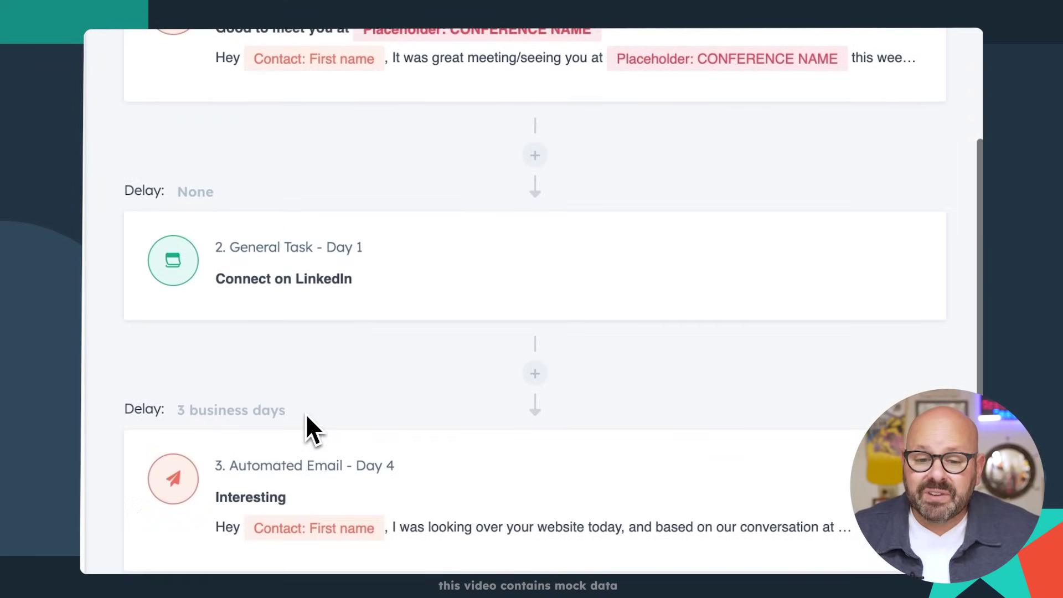
scroll(313, 519, down, 4)
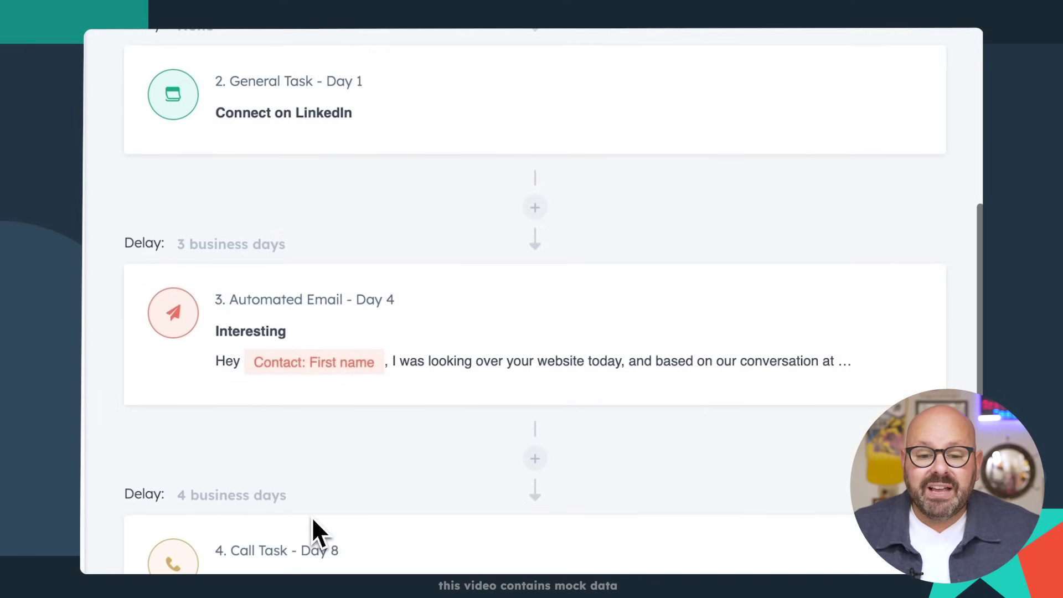
scroll(313, 521, down, 2)
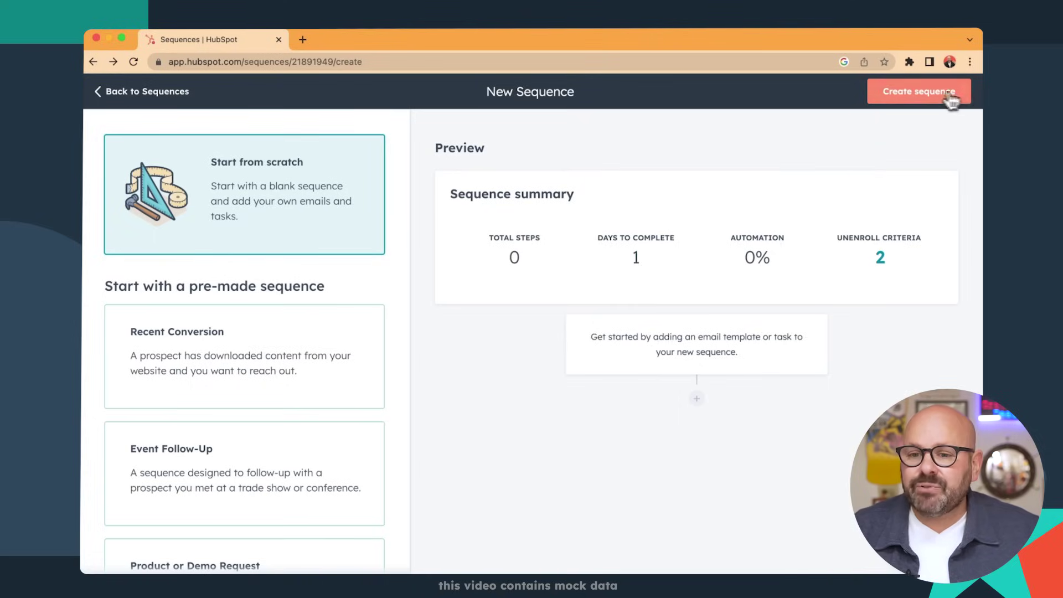
click(915, 92)
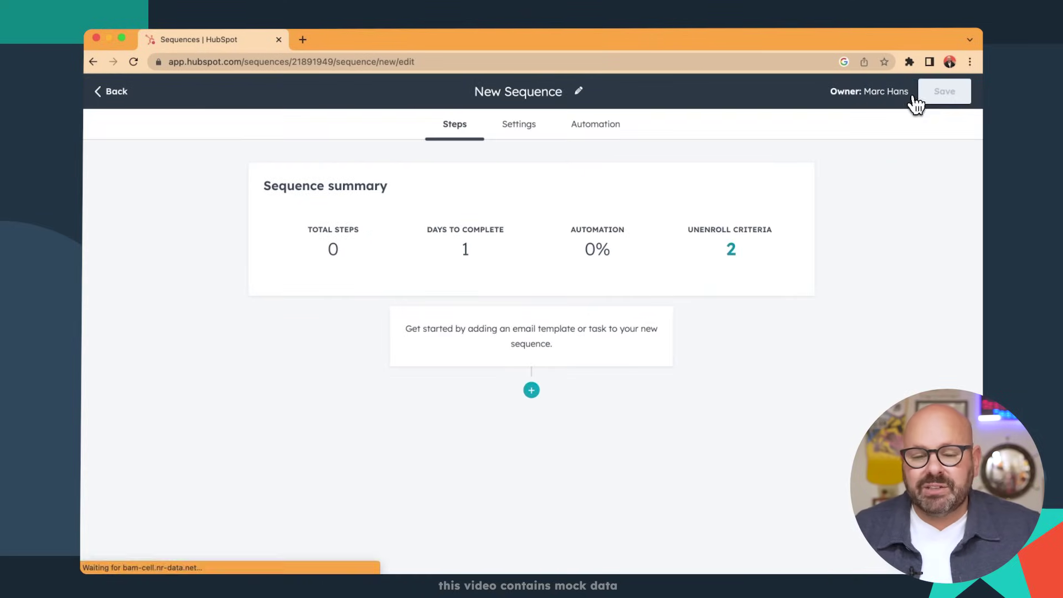
Rename the new sequence to 'Thank You For Downloading'
click(525, 93)
text(Than)
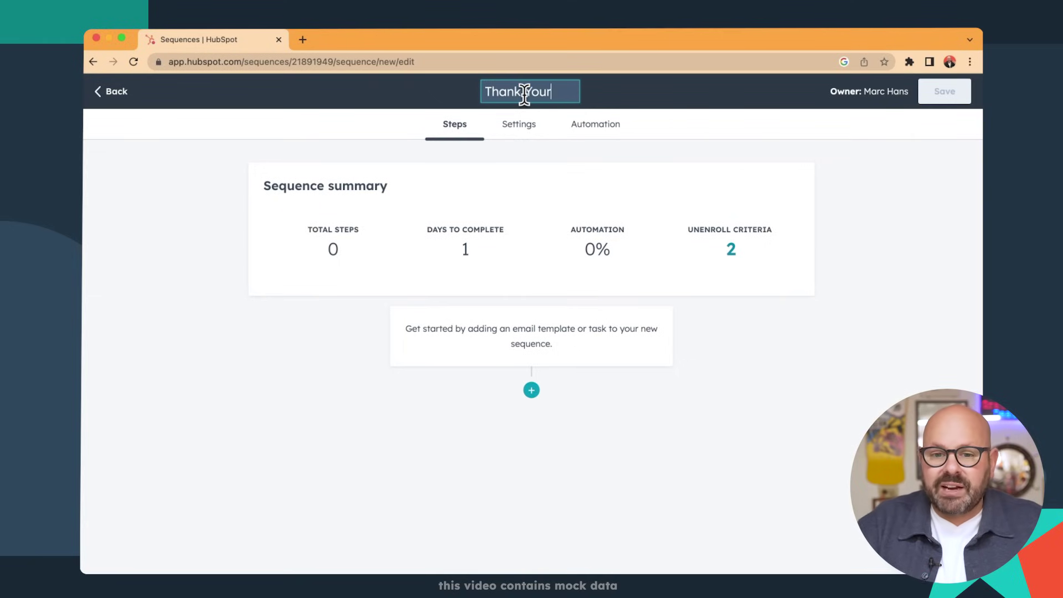
text(k You For S)
key(BackSpace)
text(Downloading)
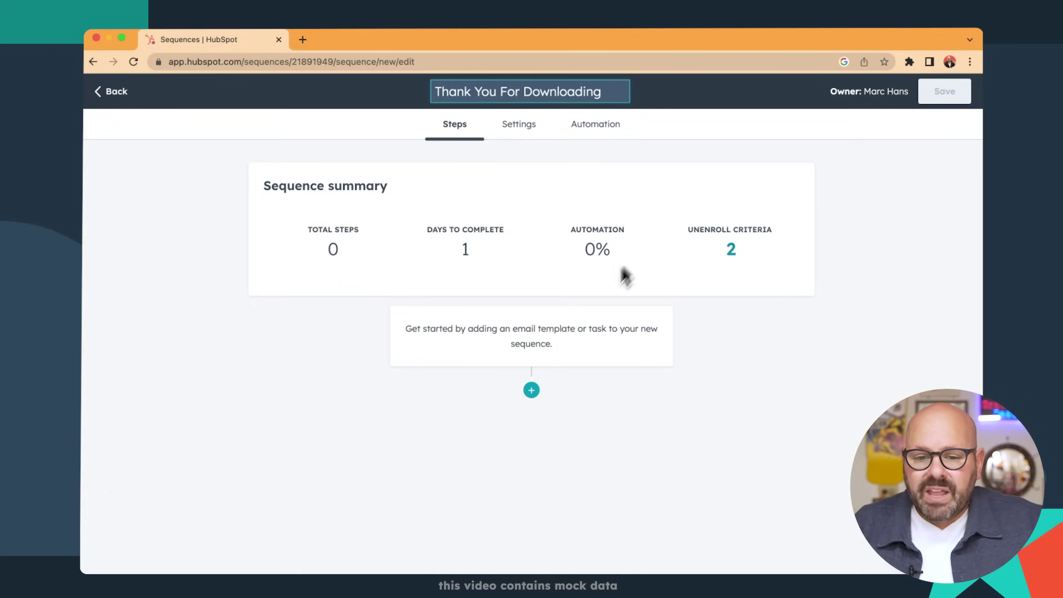
Add an automated email as the first step and start a new template for it
click(531, 391)
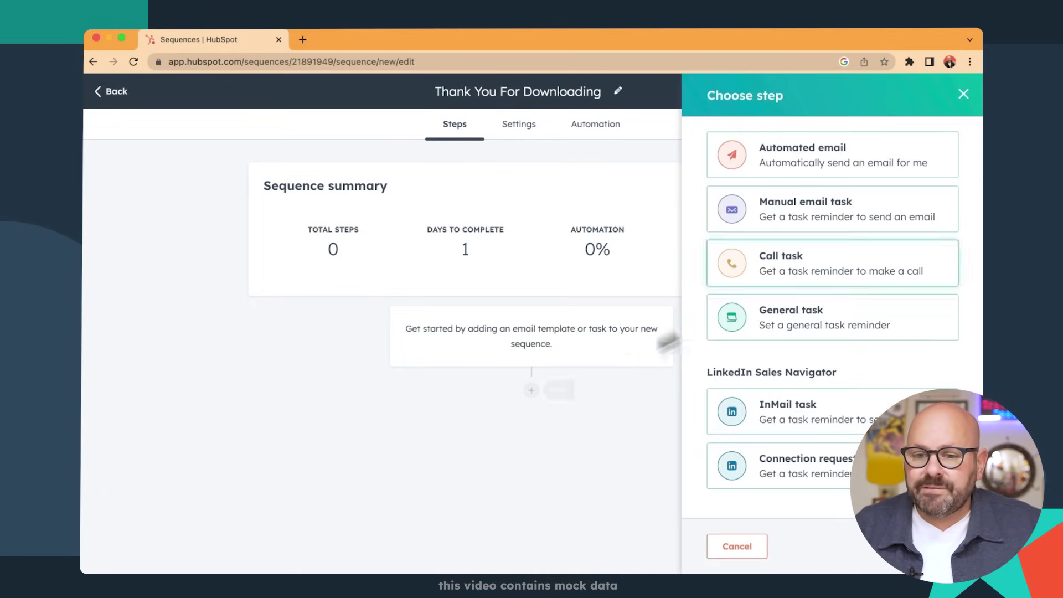
click(831, 164)
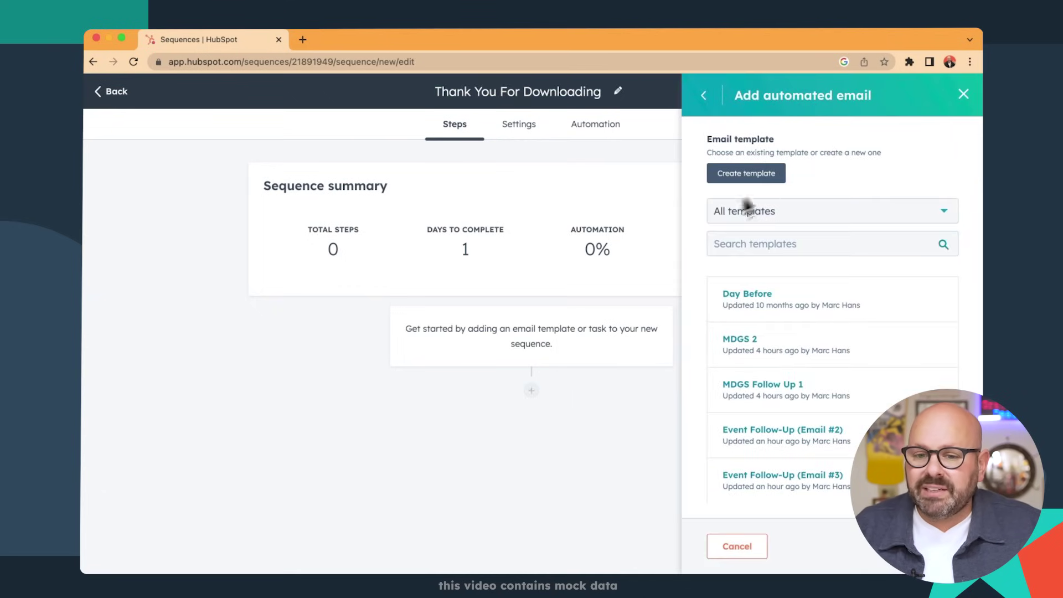
click(751, 174)
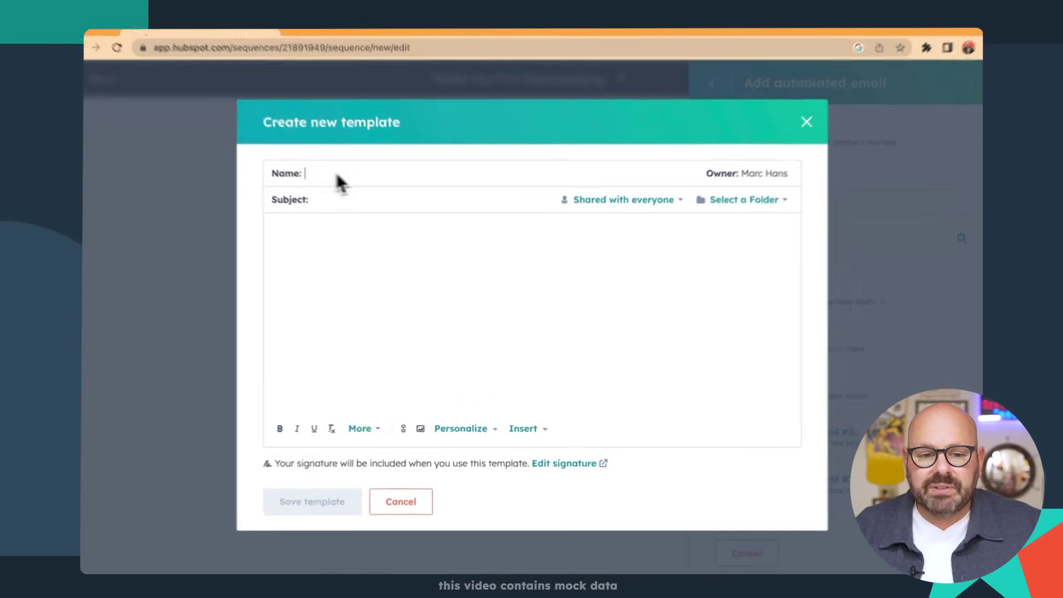
Name the template 'Thanks for Downloading' and write 'Hi [First name]' plus the pasted thank-you message
text(Thanks f)
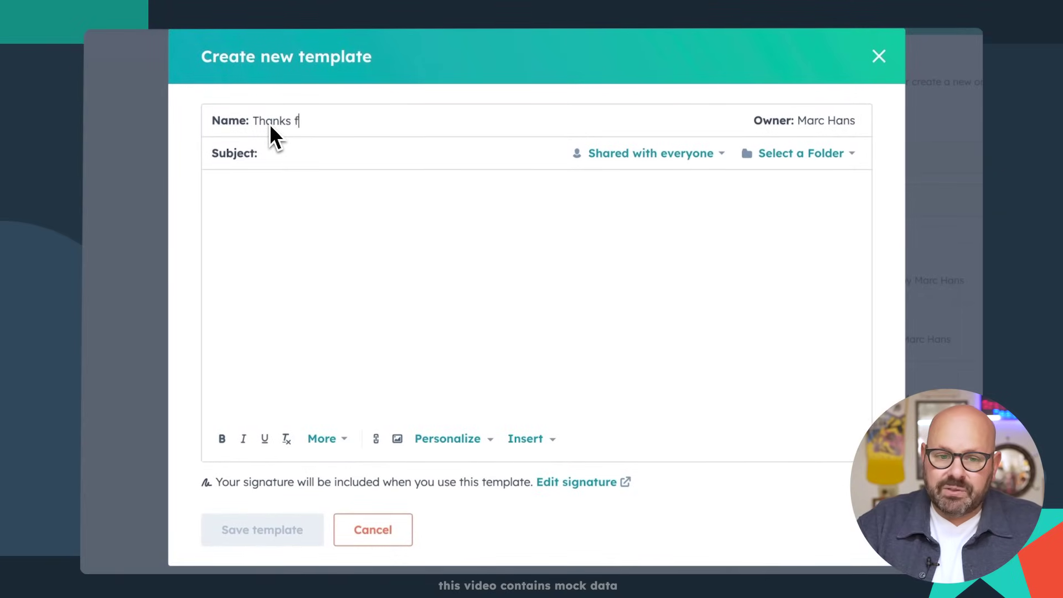
text(or Downloading)
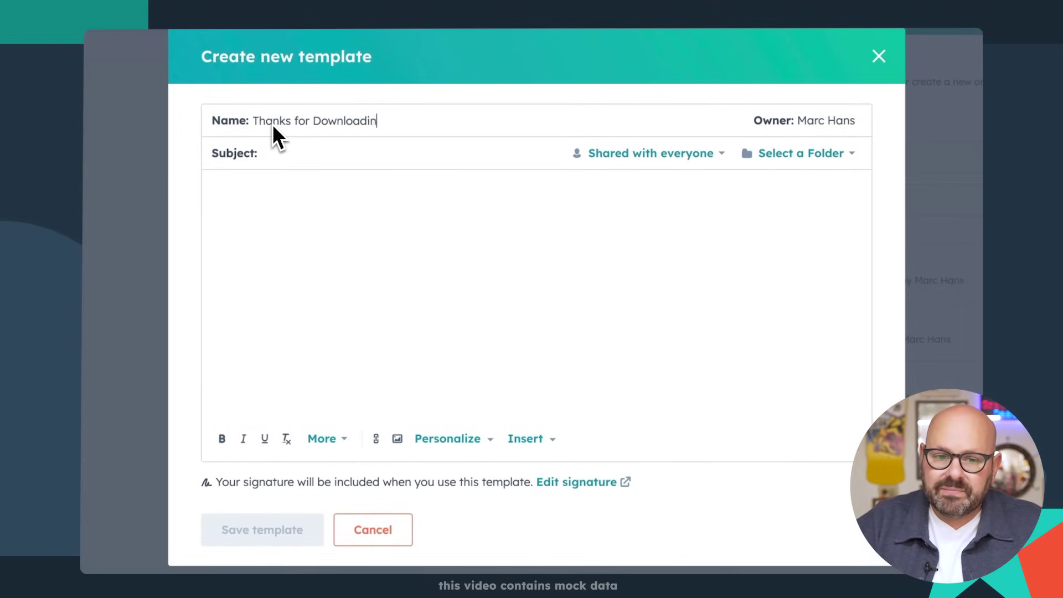
click(272, 153)
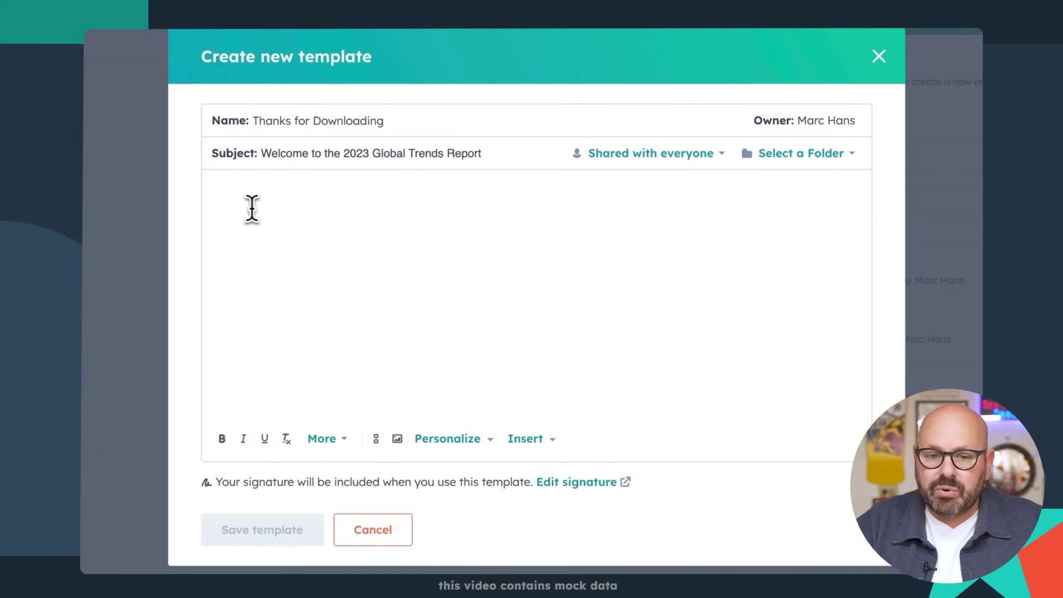
text(Hi)
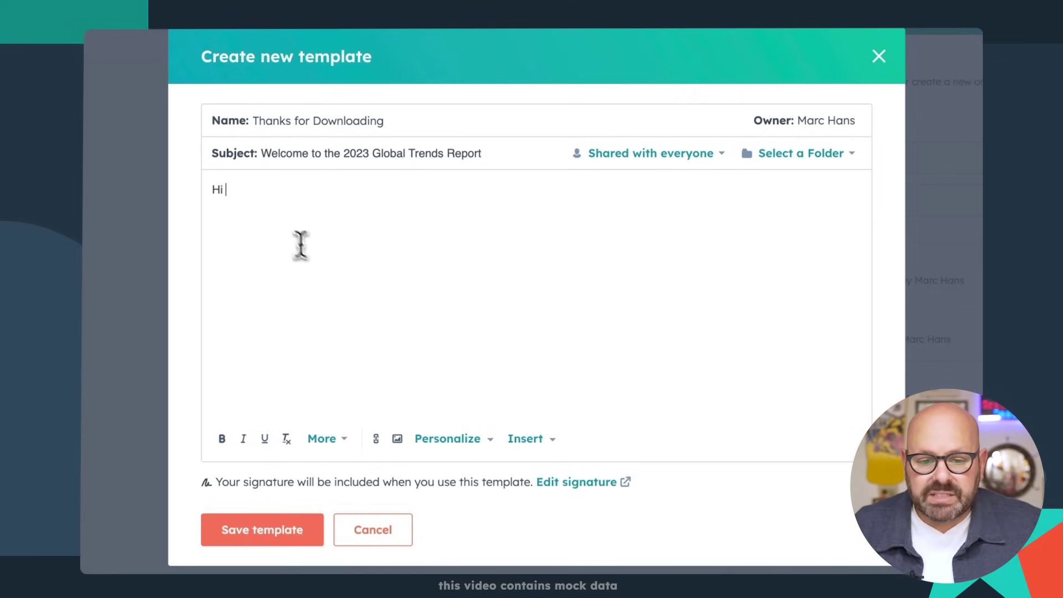
click(435, 446)
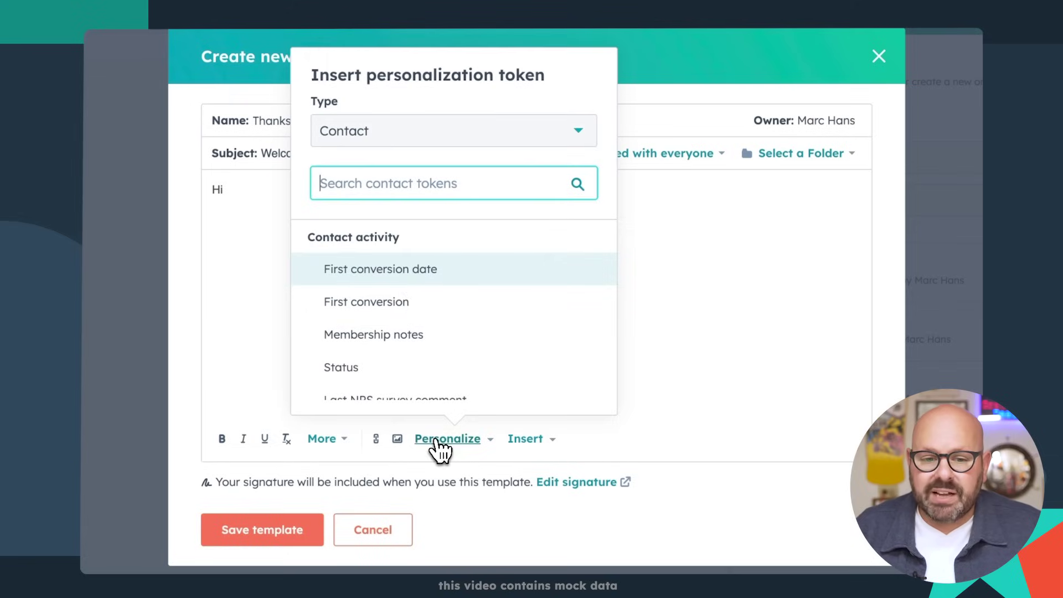
text(first name)
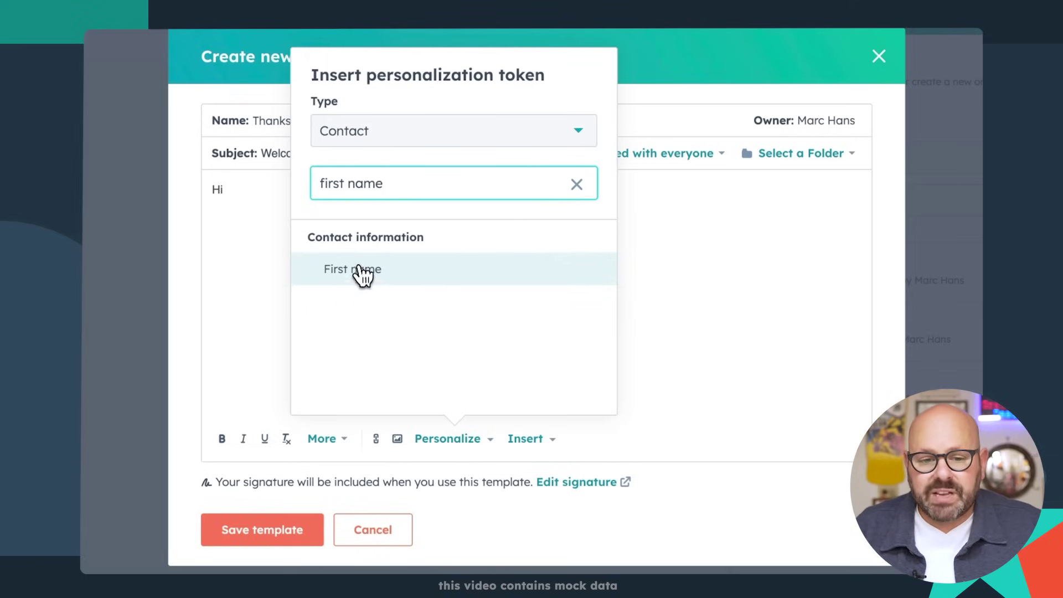
click(363, 271)
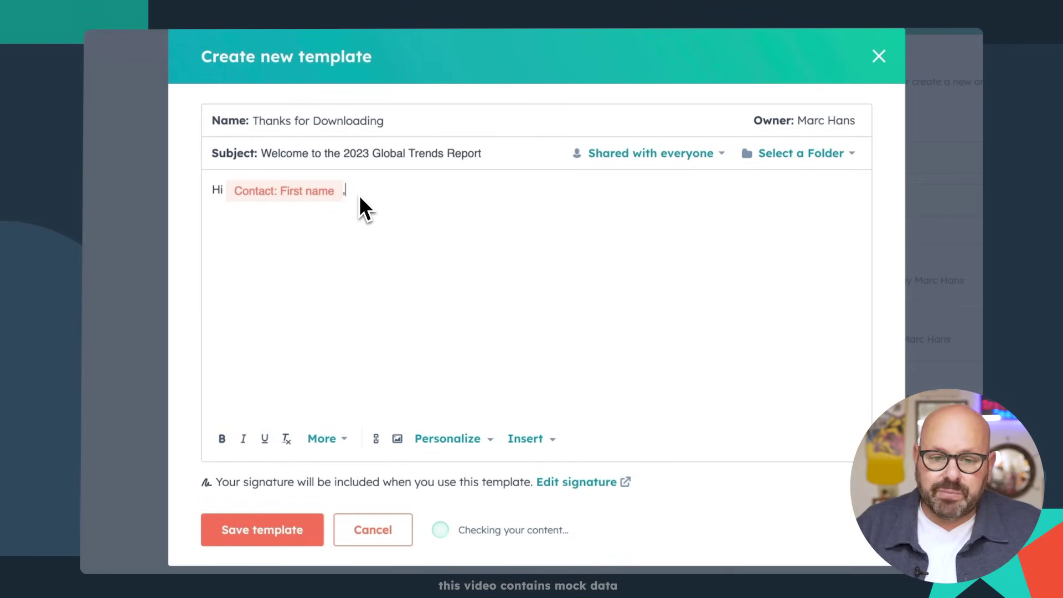
key(Return)
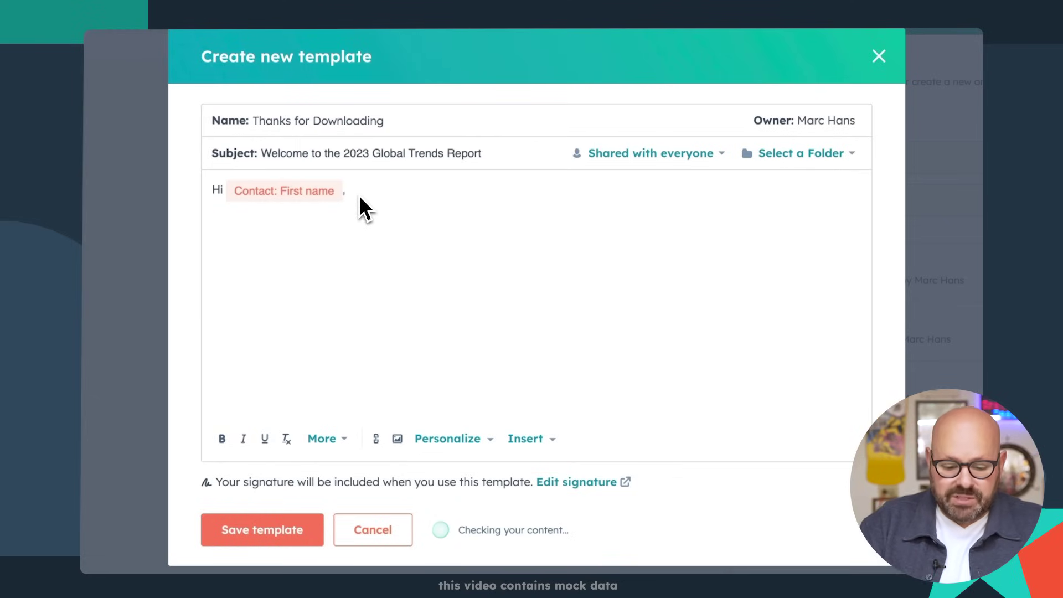
text(Thanks for downloading our Annual Global Donut Trends Report!  We hope you find great insights! Best, Marc)
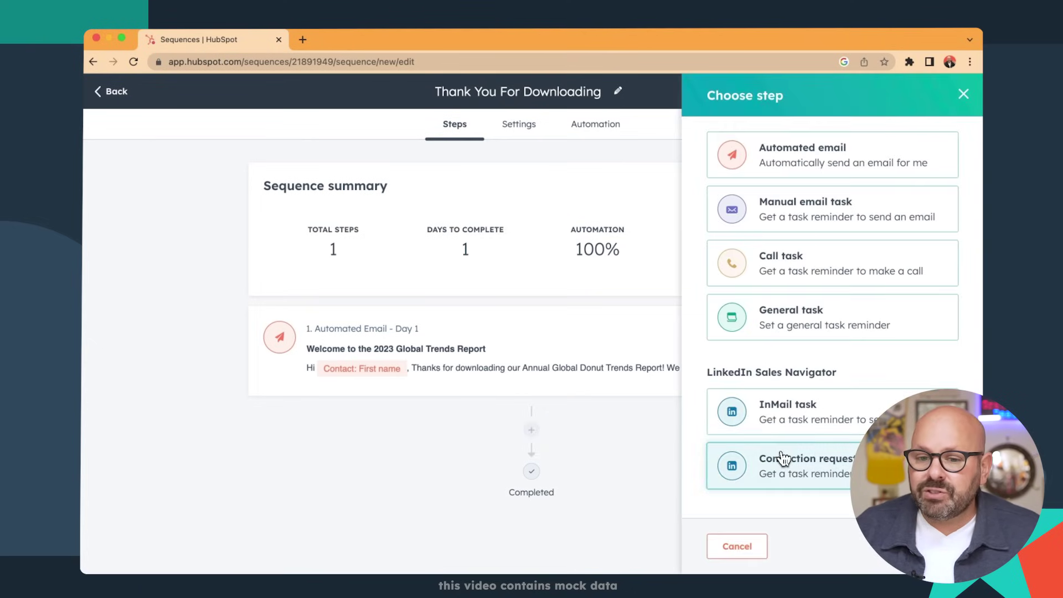
Add a LinkedIn connection request task as step 2 with its time delay turned off
click(783, 460)
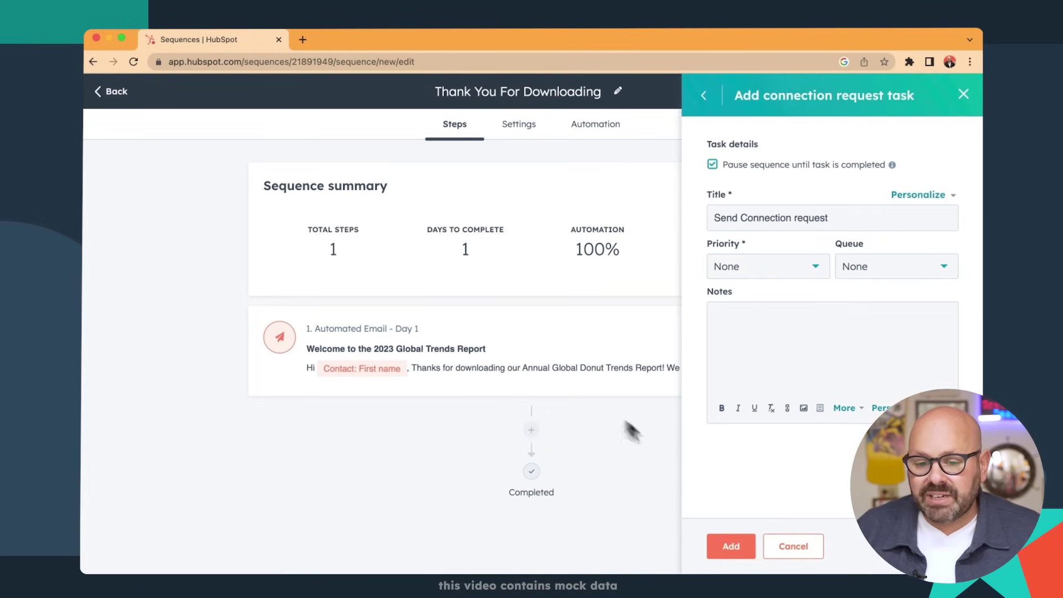
click(728, 548)
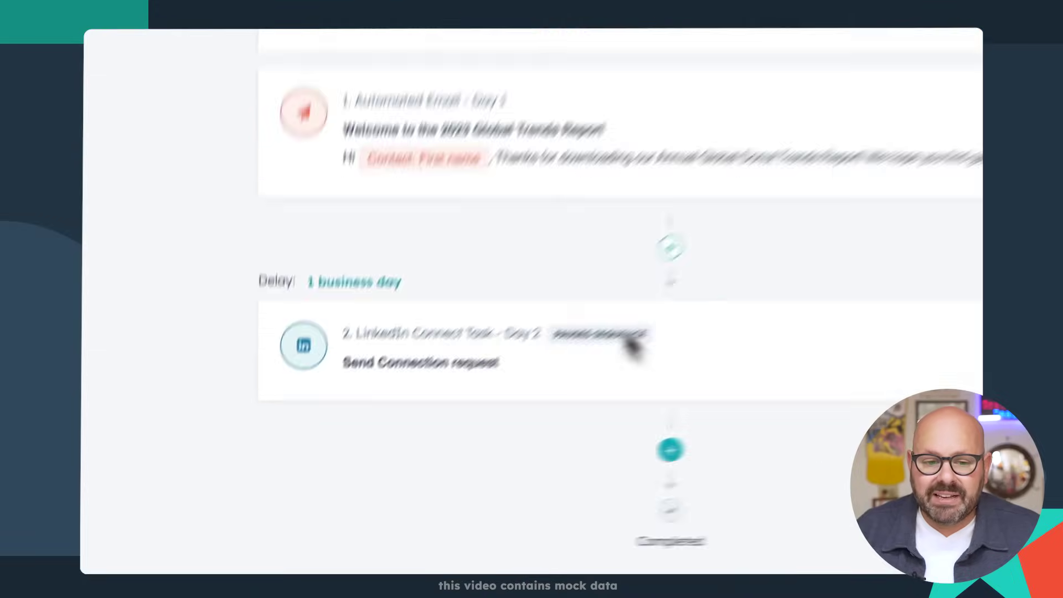
click(454, 176)
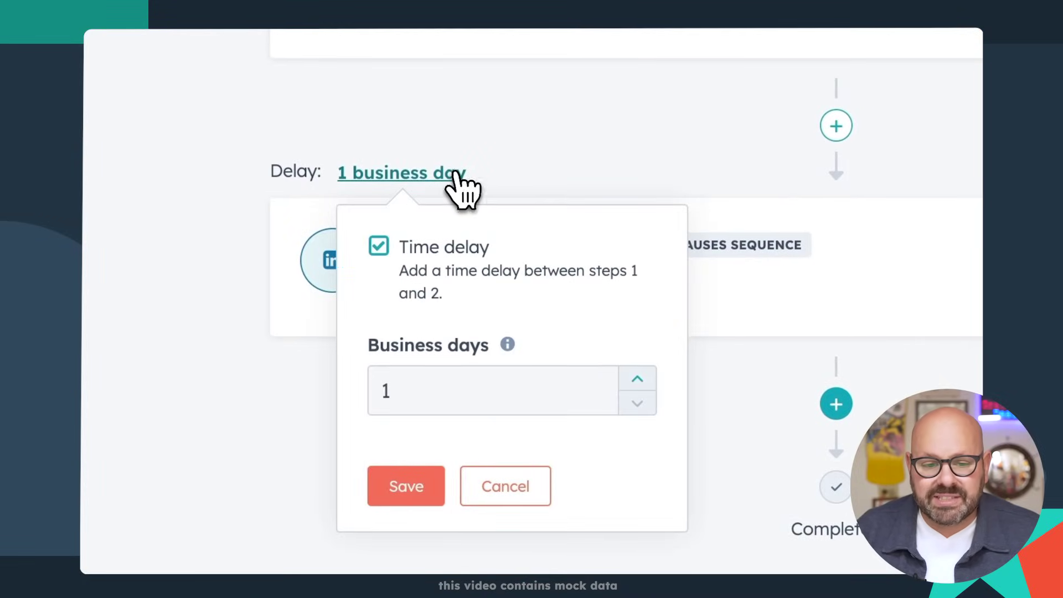
click(380, 247)
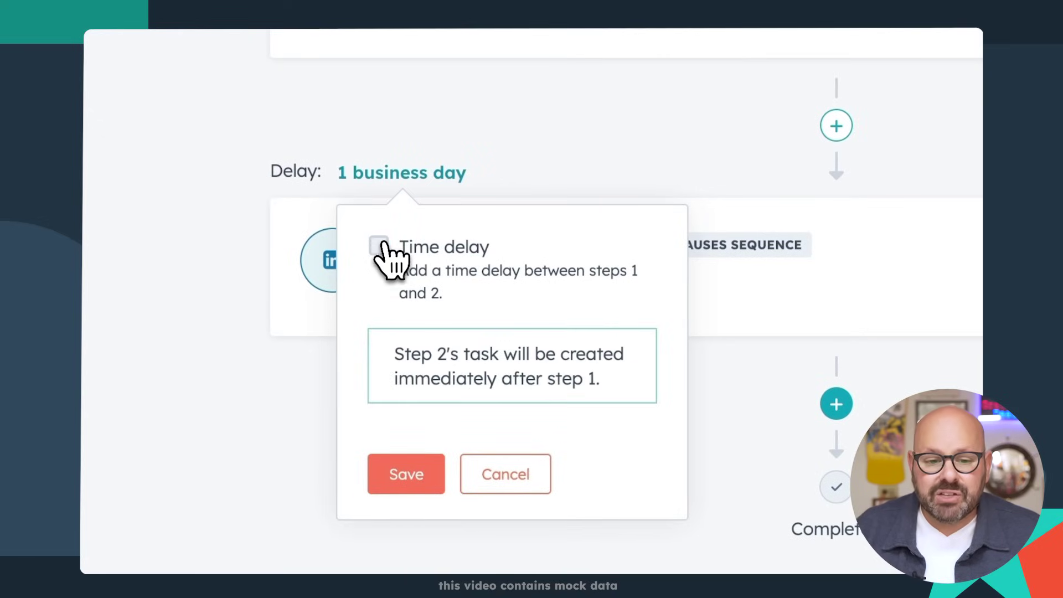
click(412, 490)
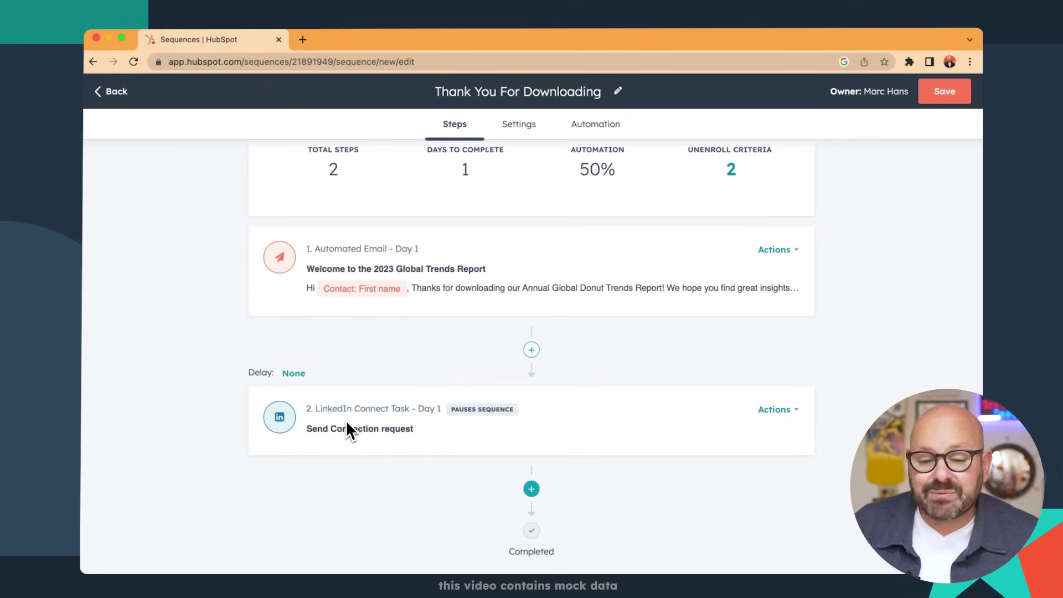
Add another automated email step after the LinkedIn task with a new template
click(532, 489)
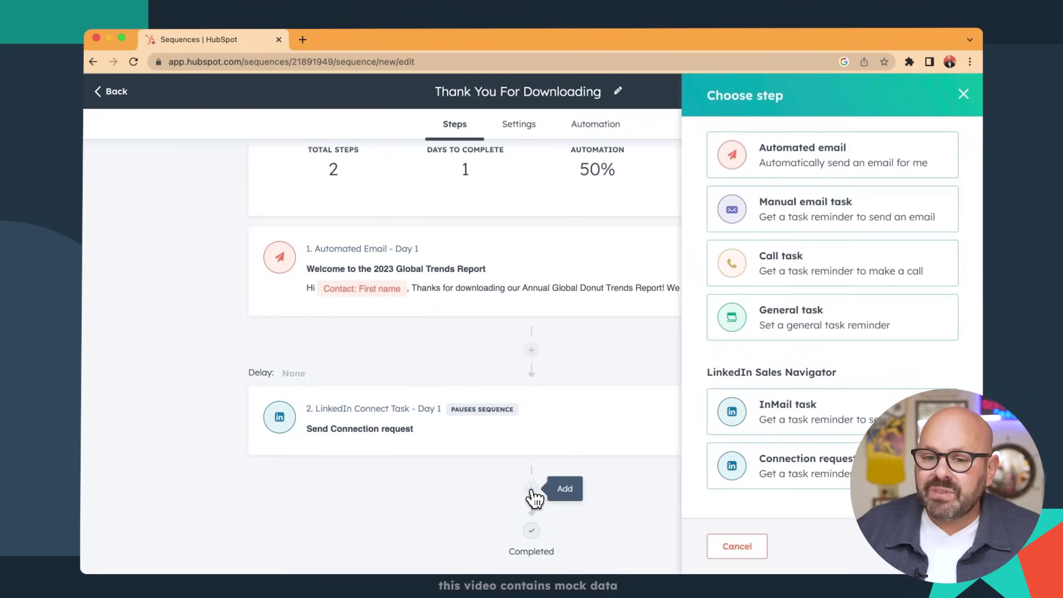
click(777, 171)
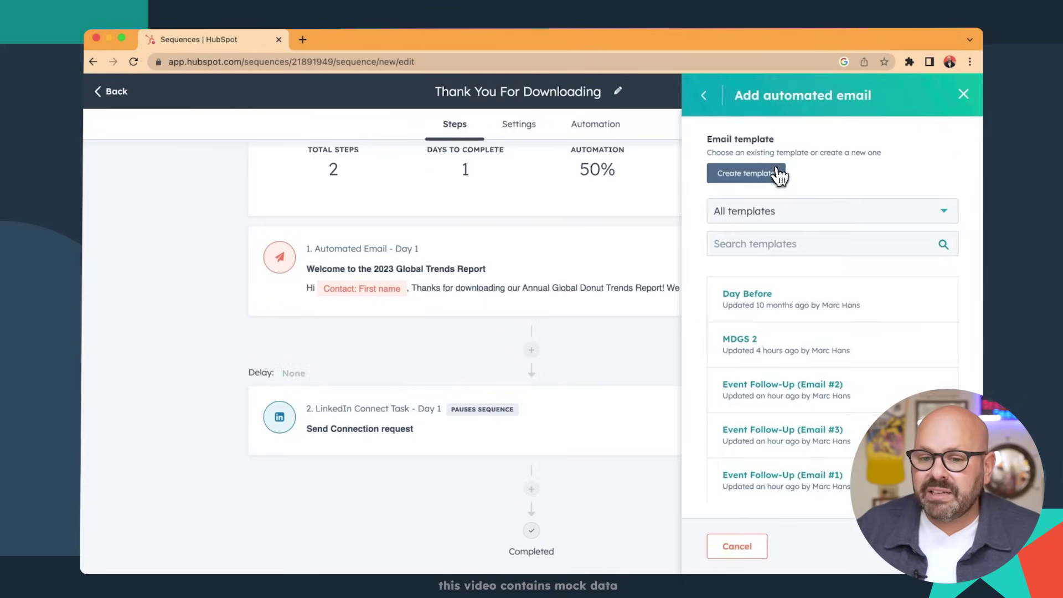
click(778, 174)
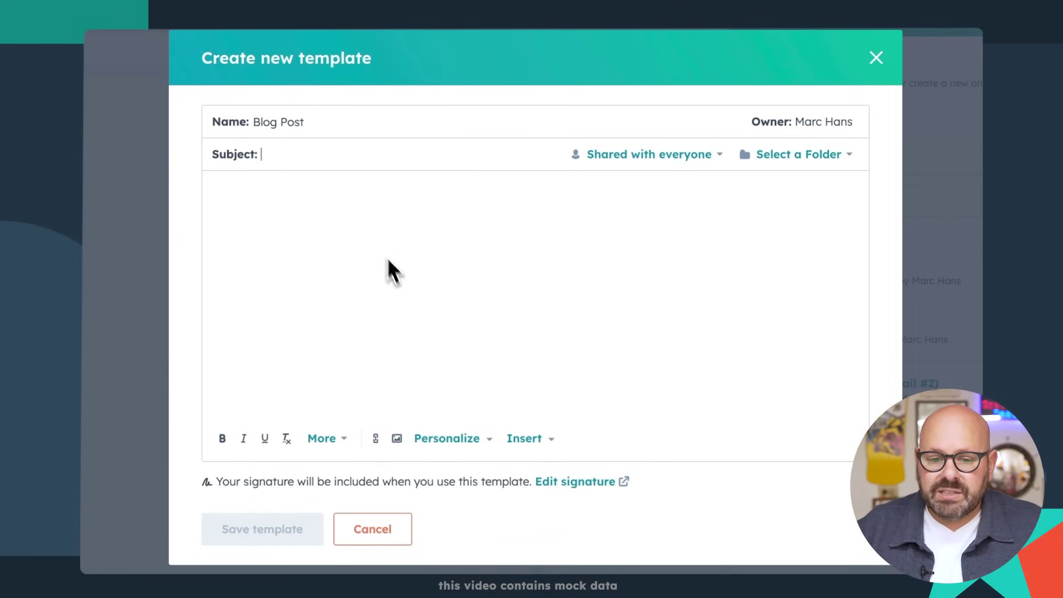
Set the Blog Post subject to '[First name] I think you might dig this blog'
click(464, 441)
text(f)
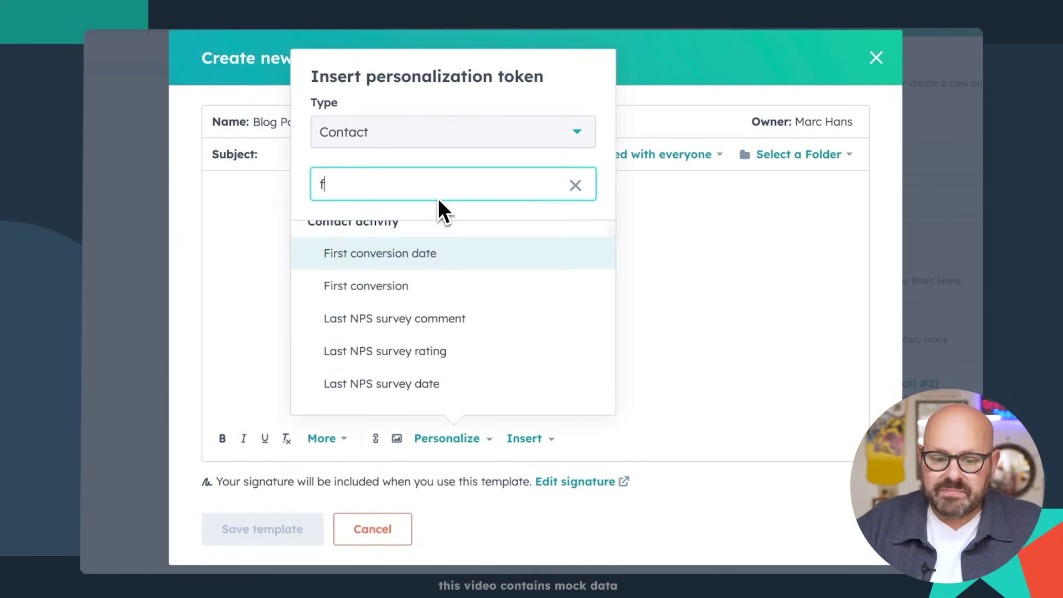
text(irst name)
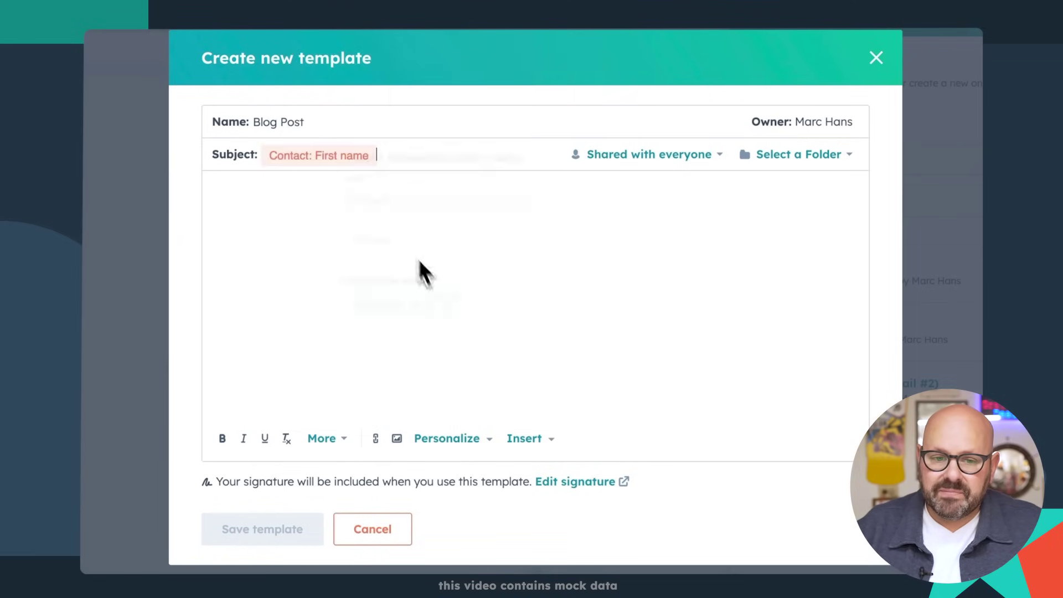
text(I think )
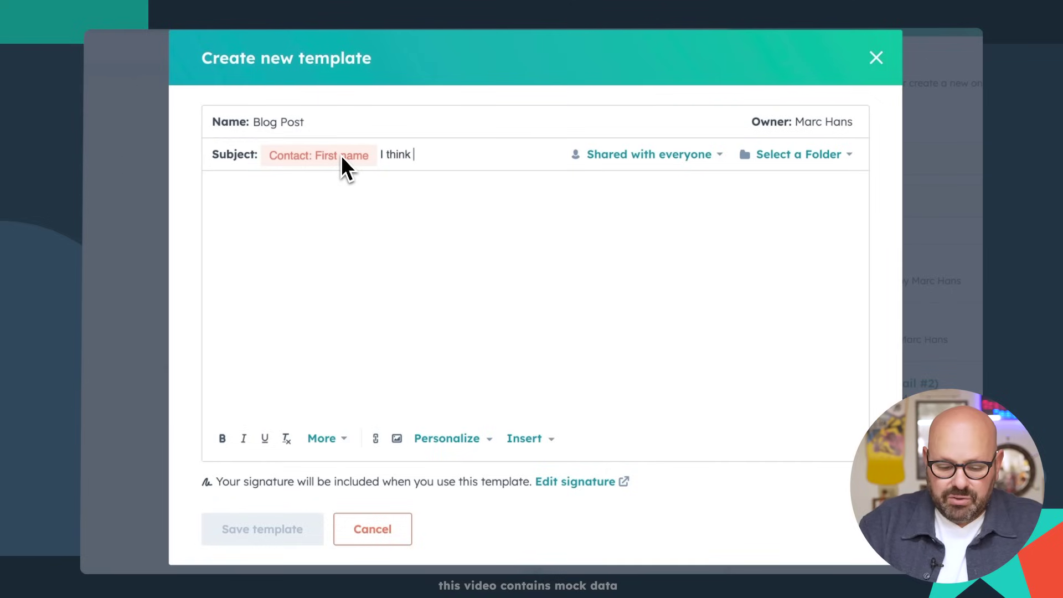
text(you might dig this )
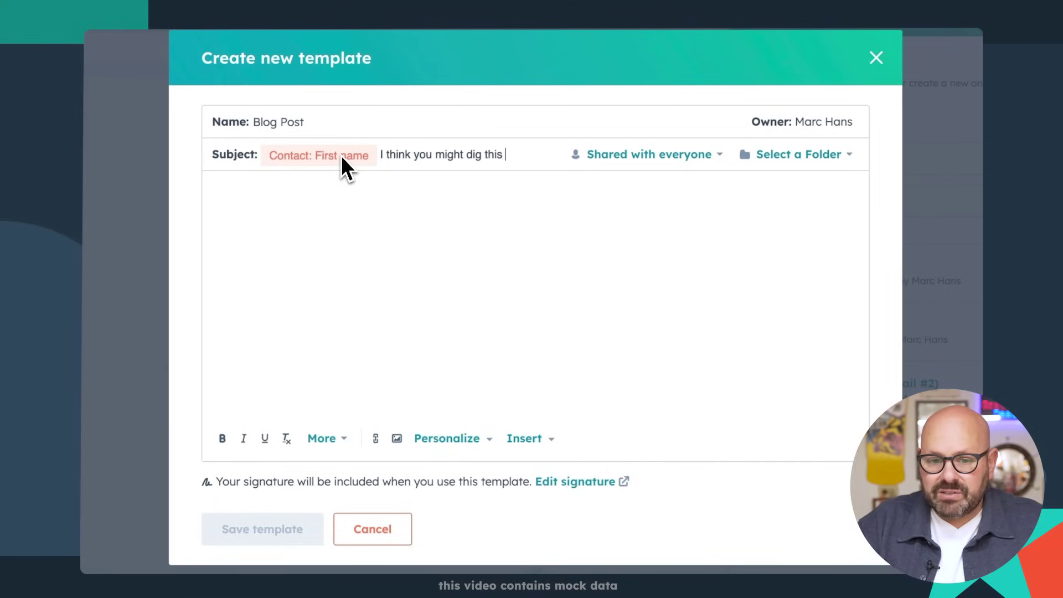
text(rea)
key(BackSpace)
key(BackSpace)
key(BackSpace)
text(d)
key(BackSpace)
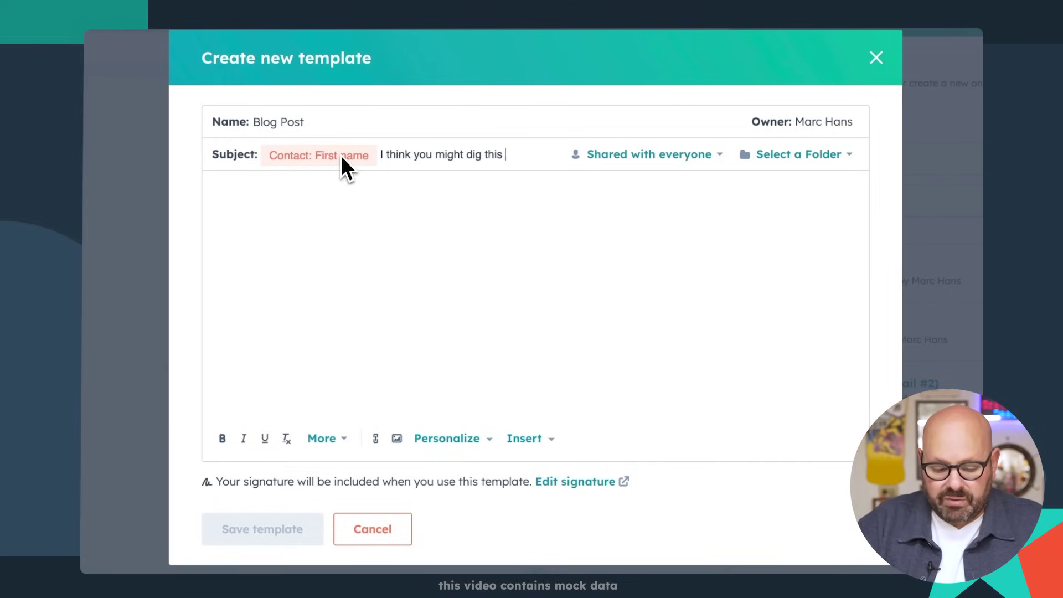
text(blog)
click(316, 235)
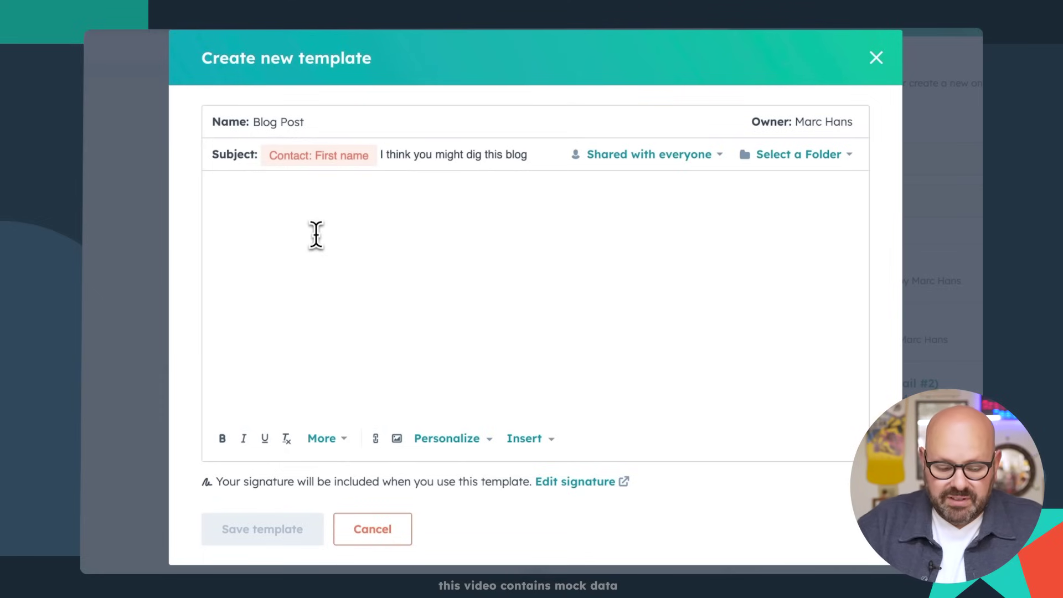
Begin the body with 'Hi [First name],' and 'I think this blog post is really applicable to the challenges in the'
text(Hi)
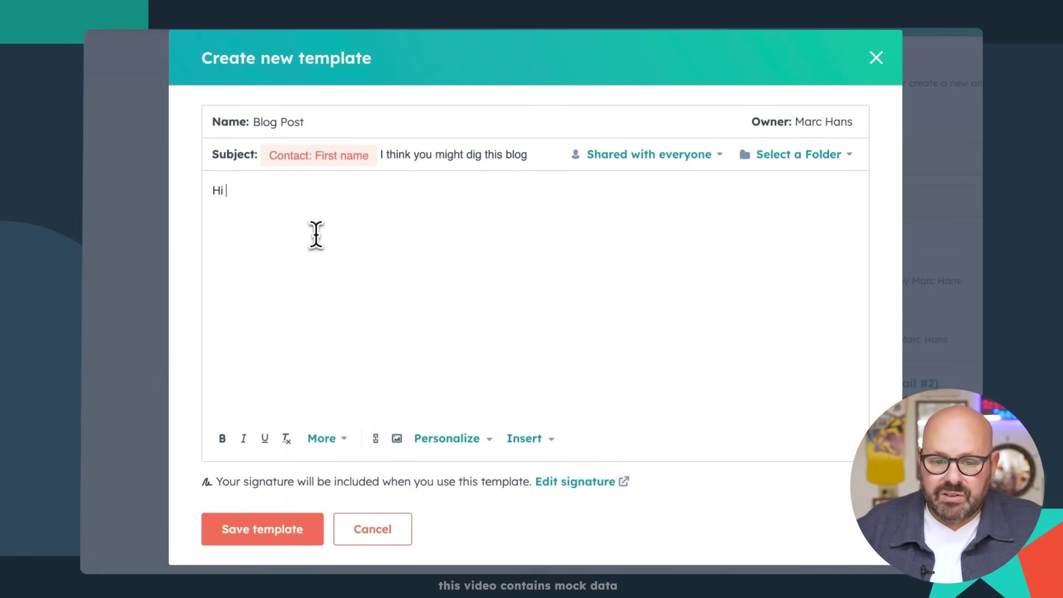
click(426, 439)
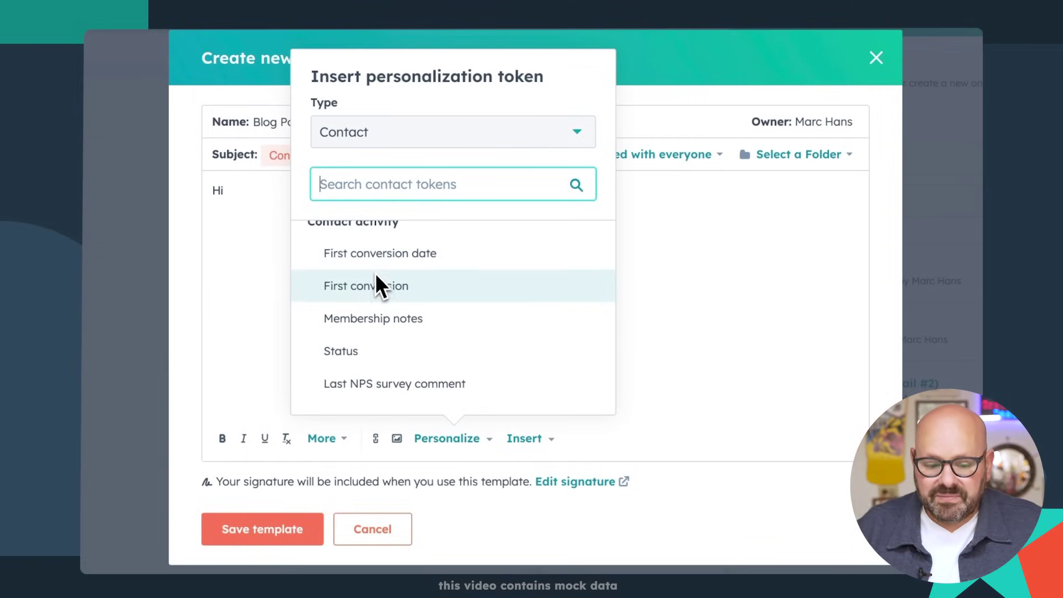
text(first name)
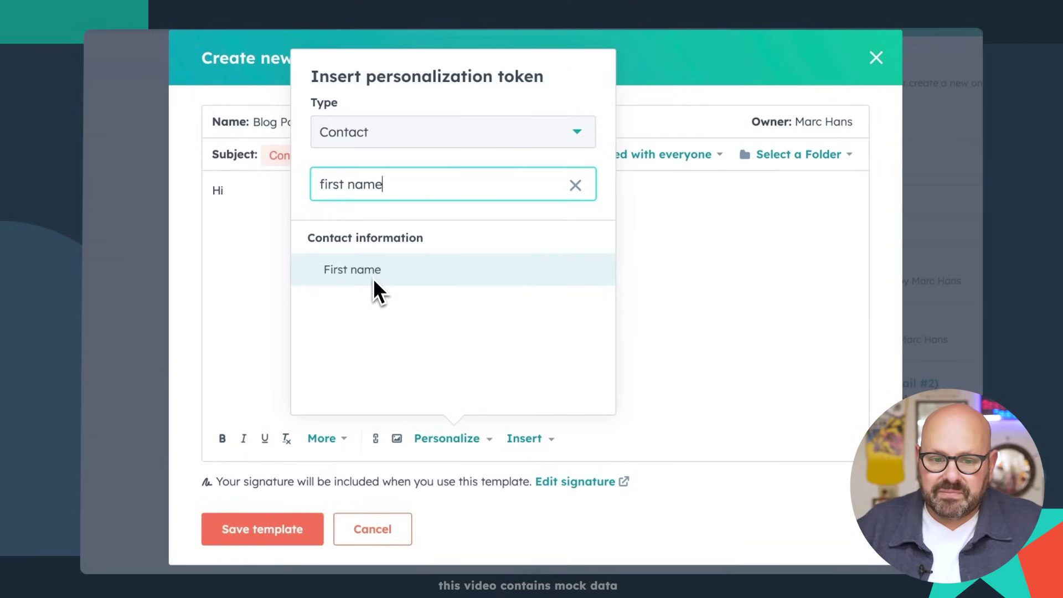
click(362, 270)
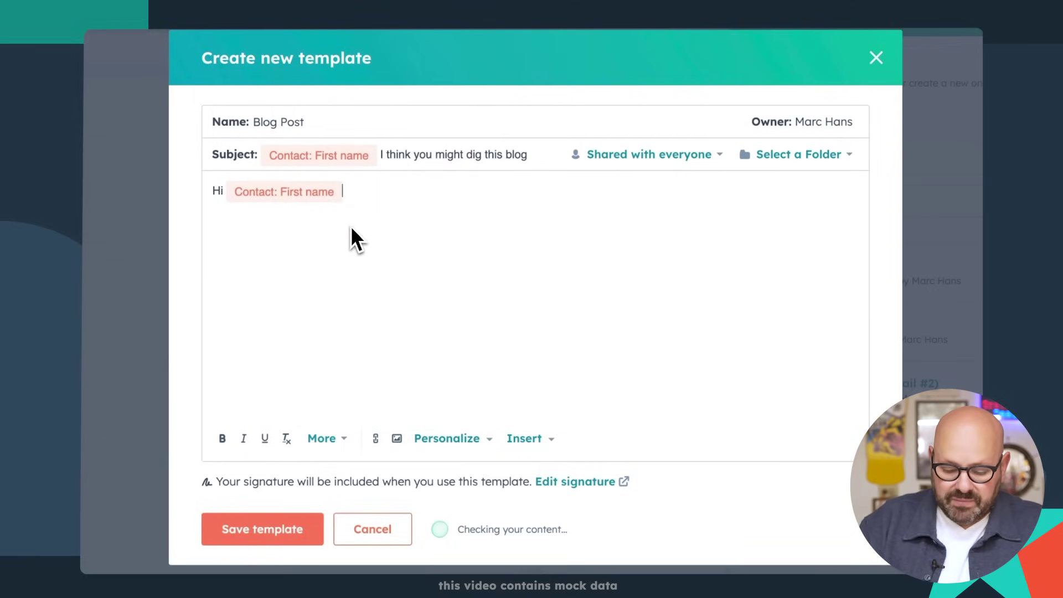
text(,)
key(Return)
text(I think this blog post is re)
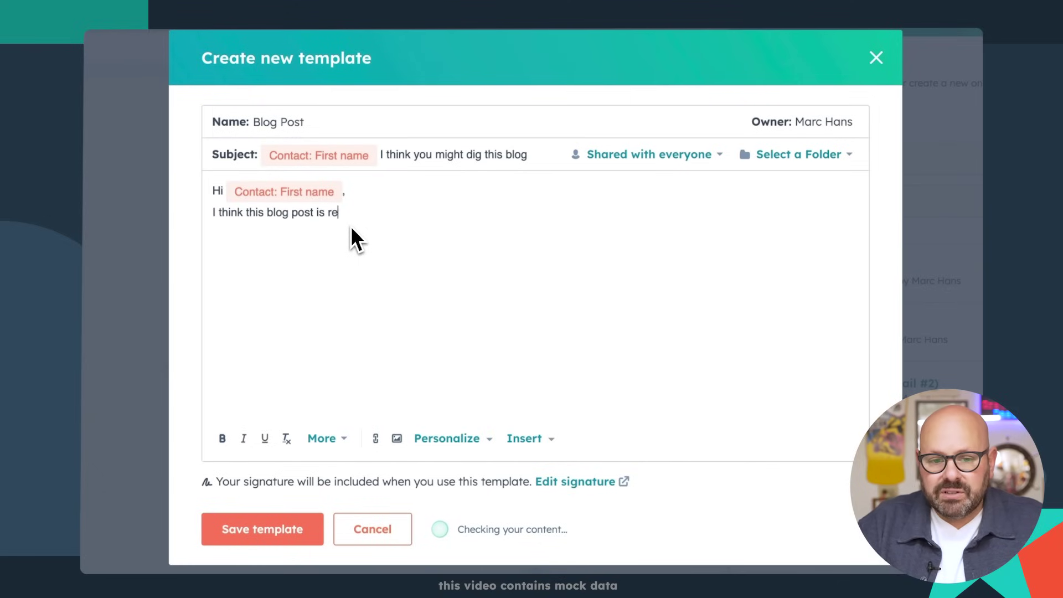
text(ally applicable)
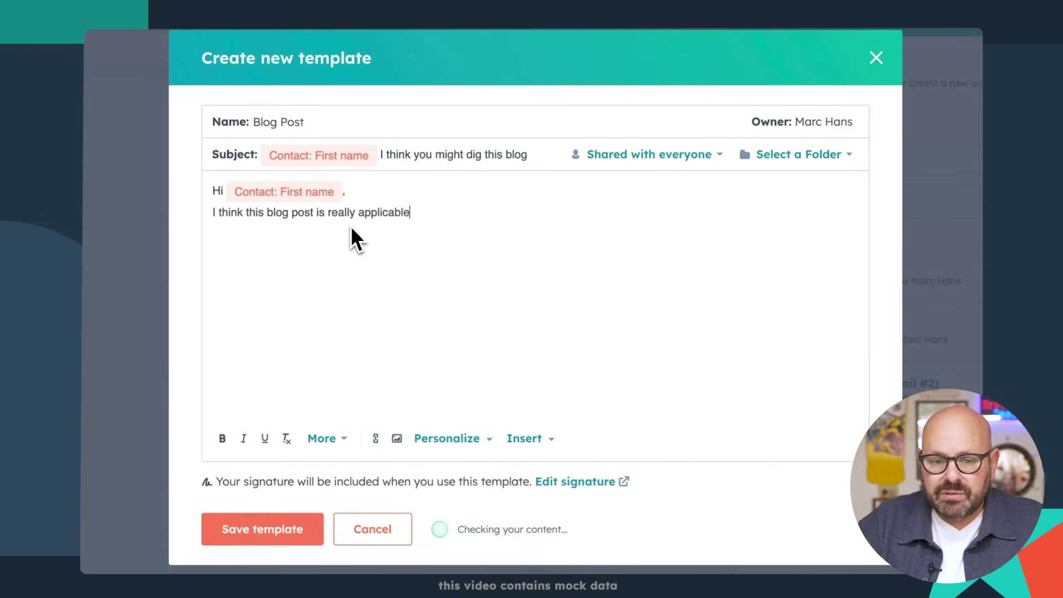
text( to the ch)
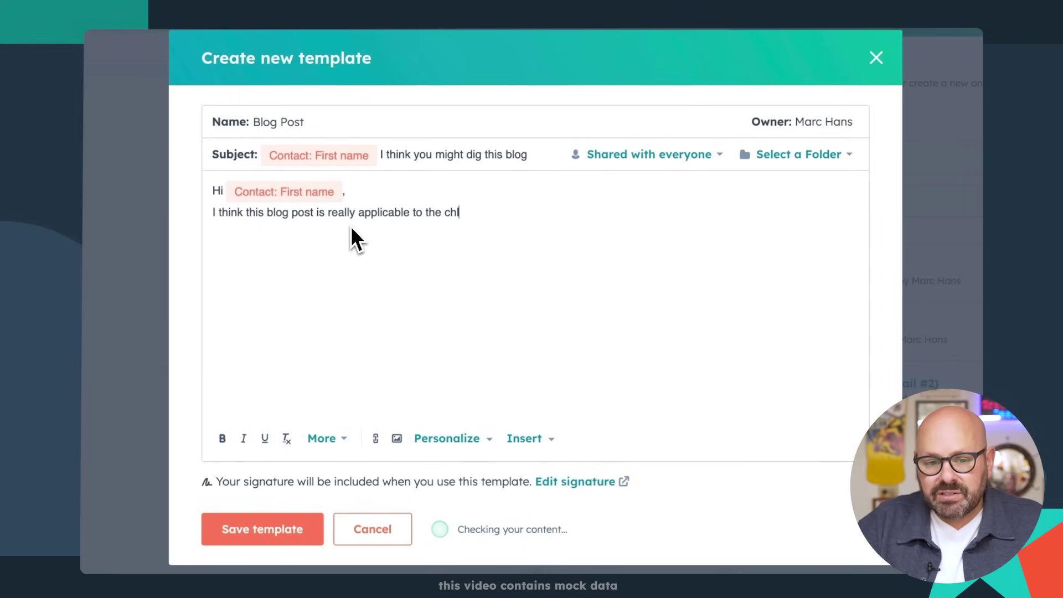
text(allenges in the)
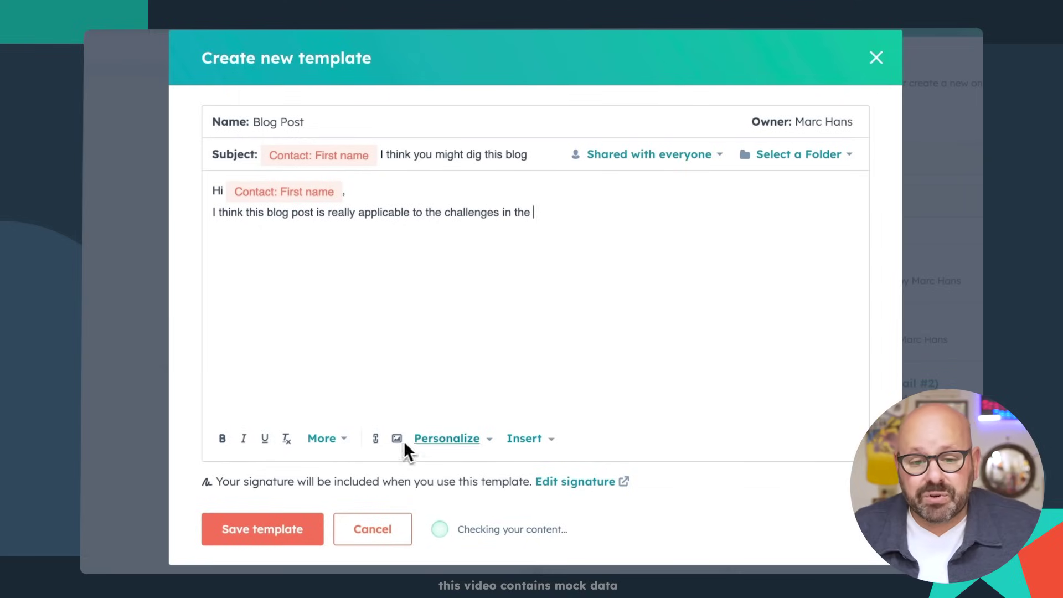
Insert the Industry token and finish the sentence with 'industry! I hope you dig it!'
click(421, 439)
text(indu)
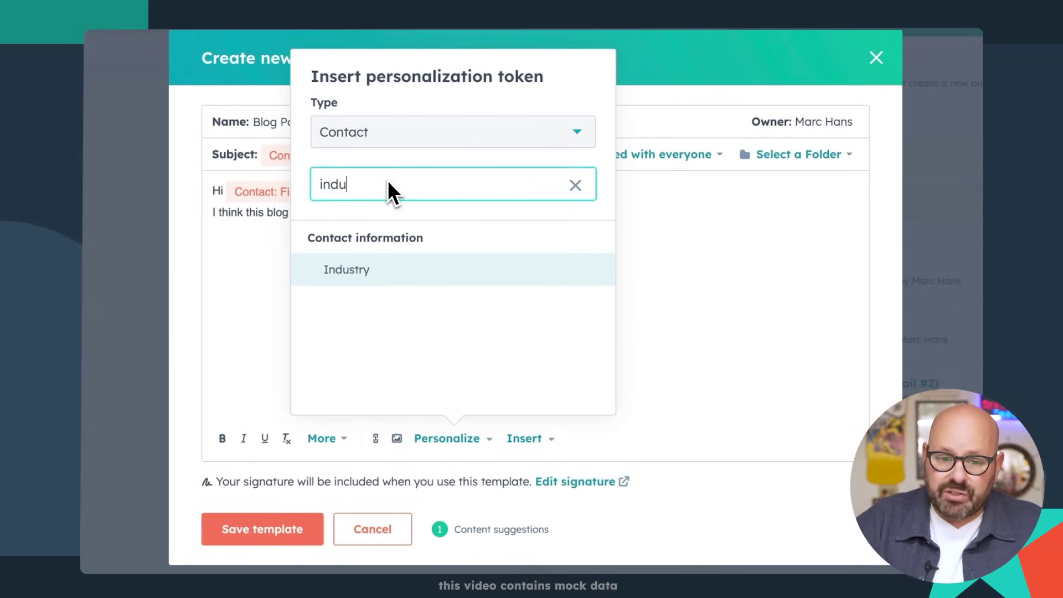
click(406, 263)
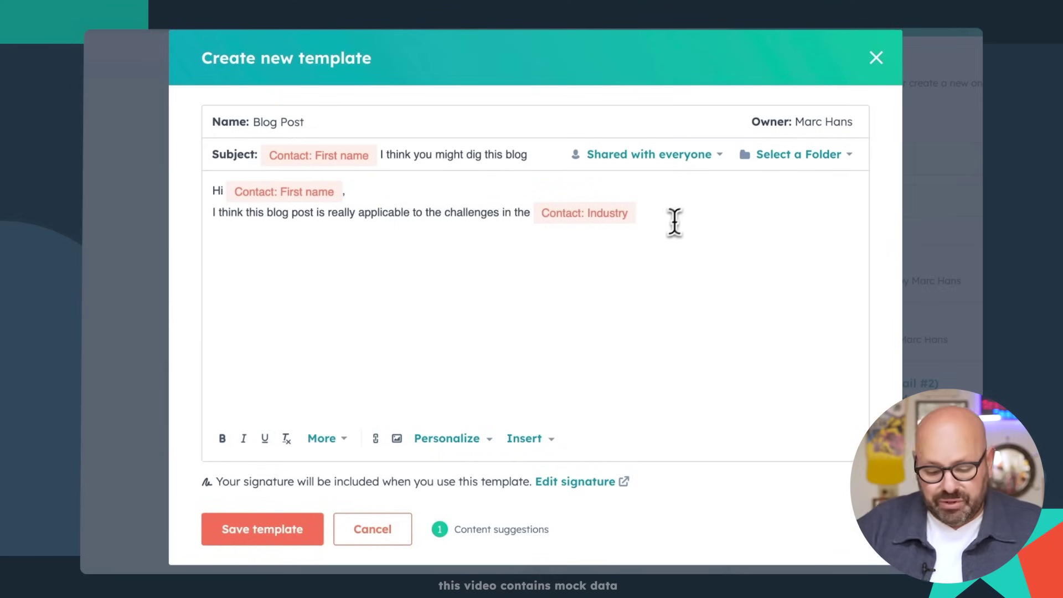
text(indus)
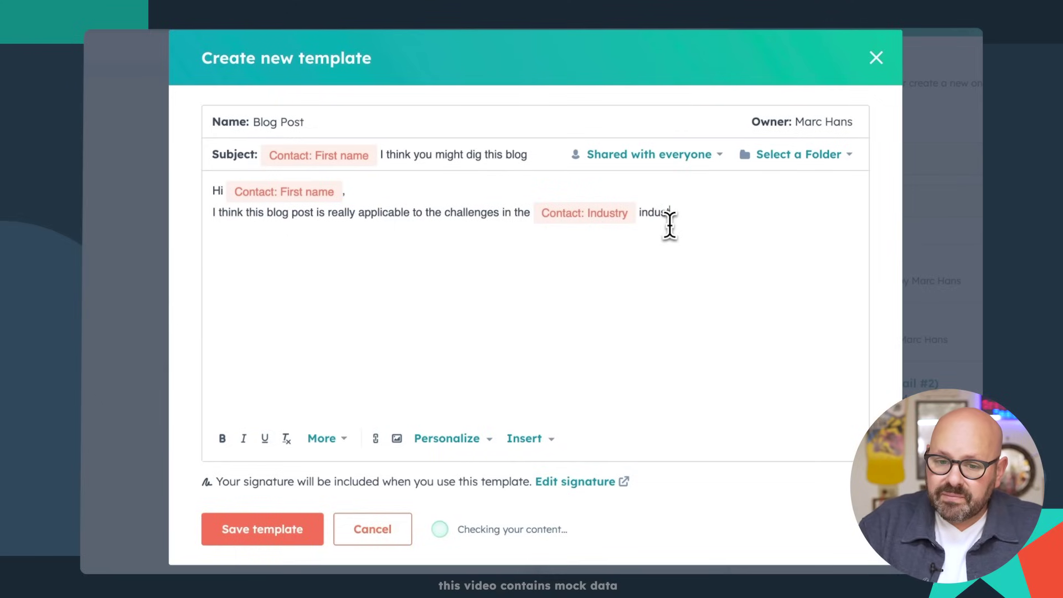
text(try! I hop)
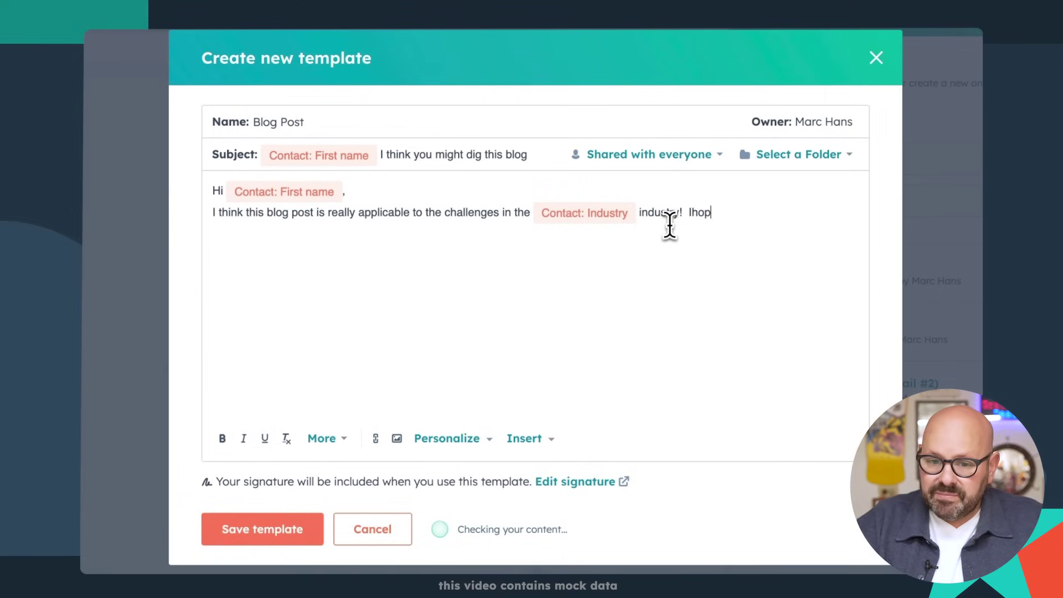
text(e you dig it)
click(692, 213)
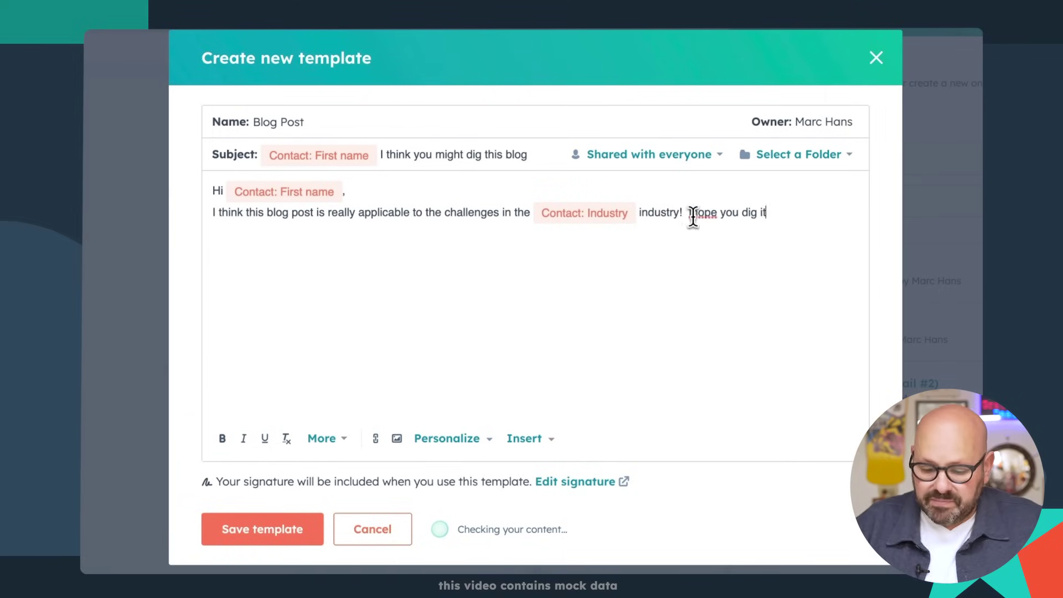
click(773, 213)
text(!)
Sign off with 'Best,' and the sender's name, remove the stray line, and save the template
key(Return)
text(Best)
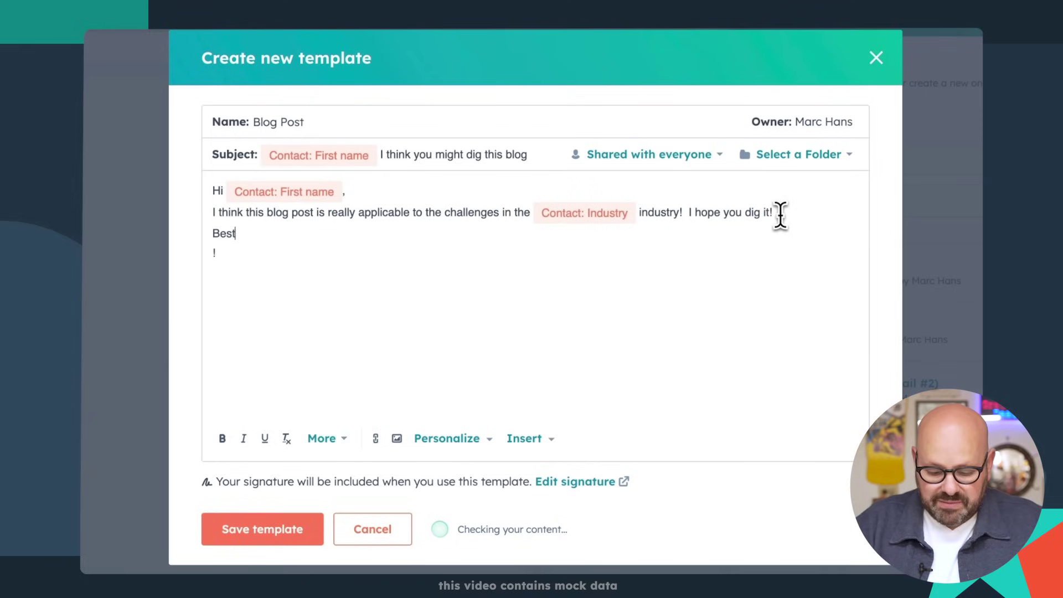
text(,)
key(Return)
text(Marc)
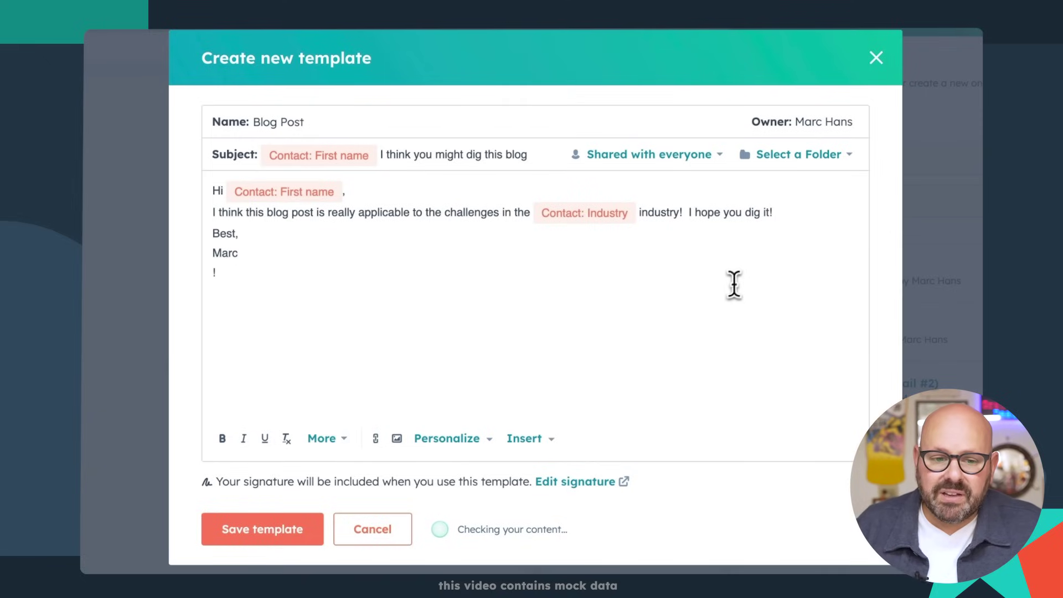
click(227, 274)
key(BackSpace)
key(BackSpace)
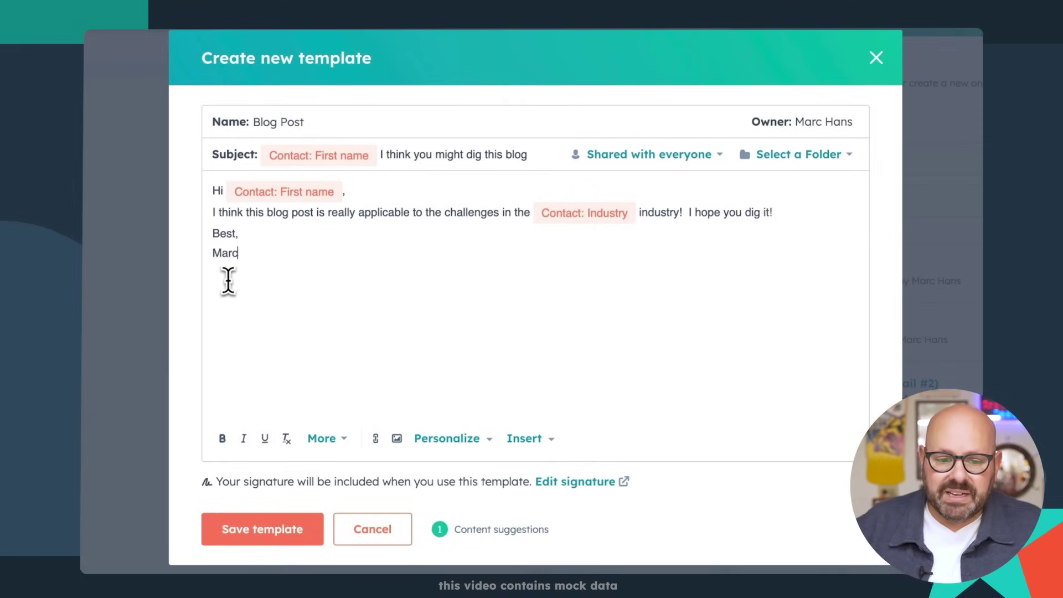
click(243, 543)
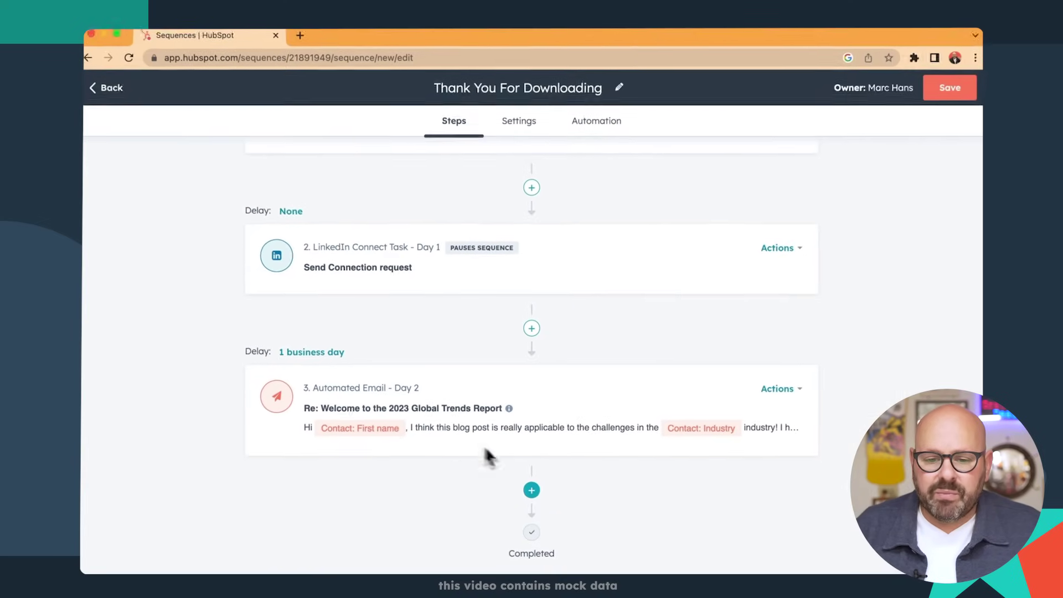
Add the Day 3 'Call contact to follow up' call task as step 4
click(531, 490)
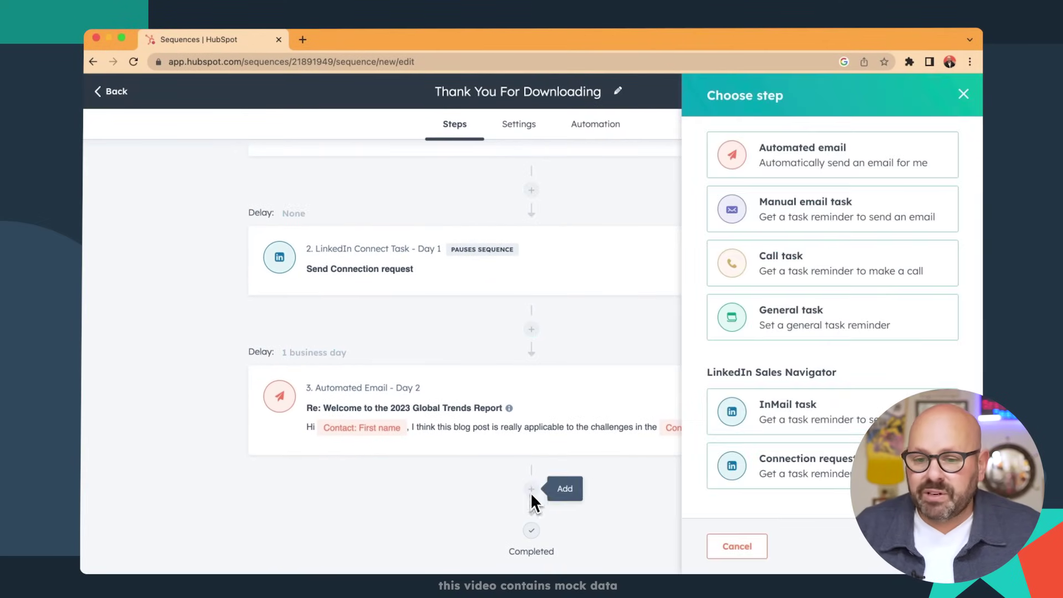
click(756, 280)
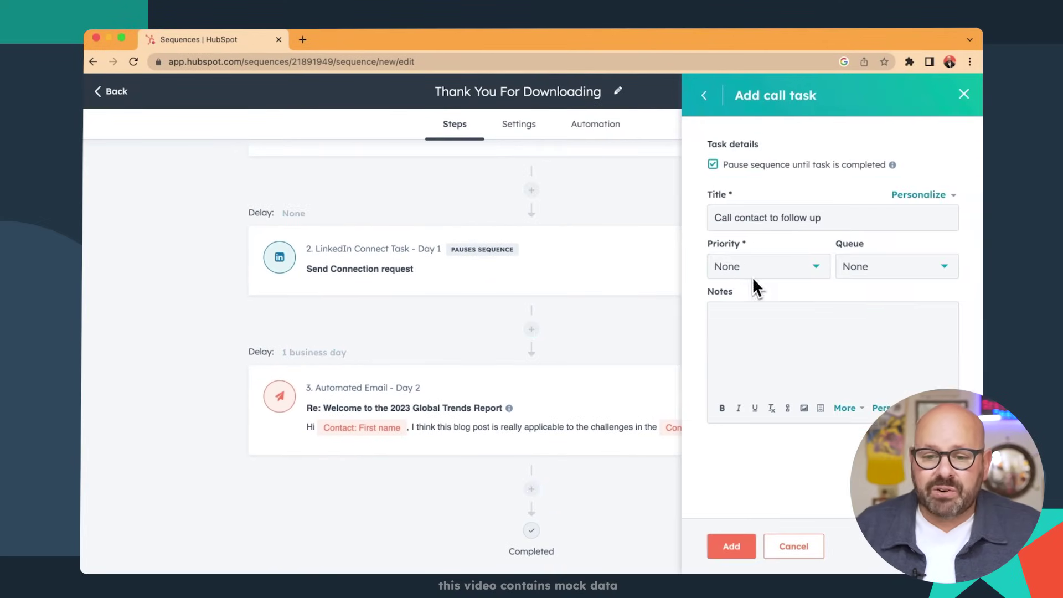
click(725, 548)
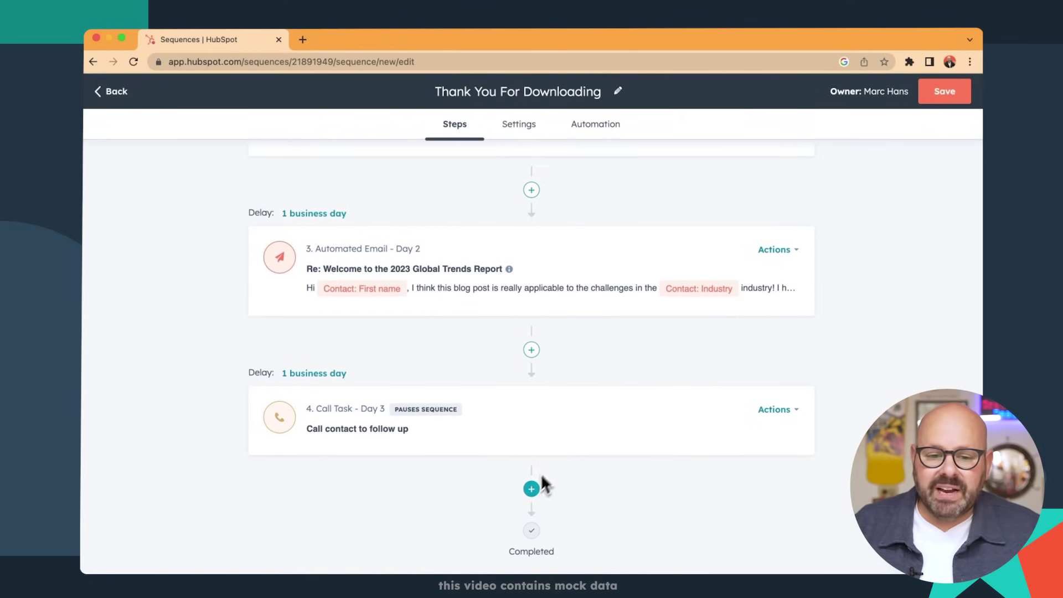
click(532, 489)
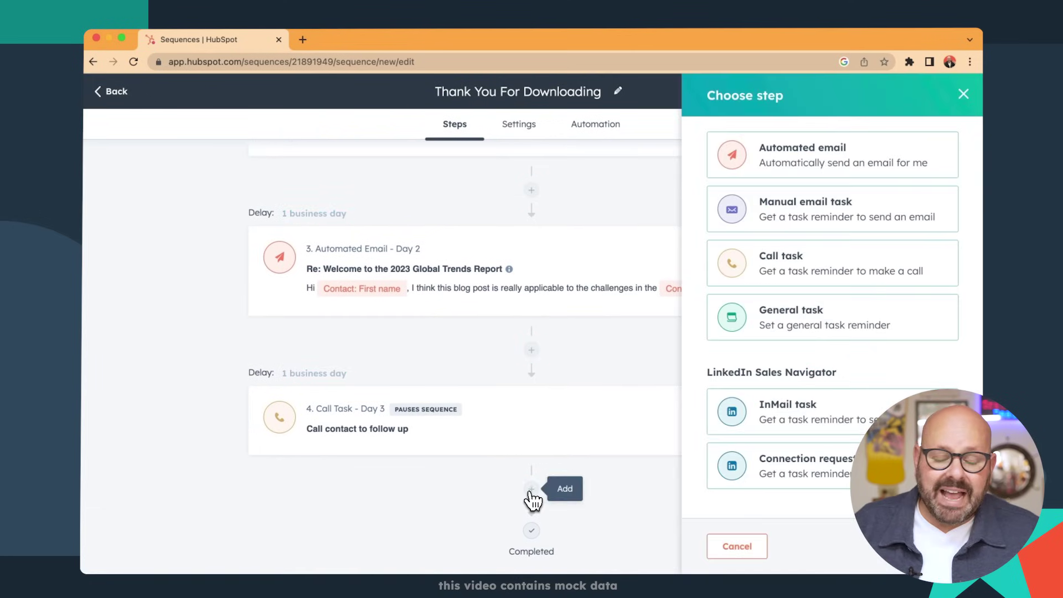
Add an automated email step with a new template named 'Request to talk'
click(813, 187)
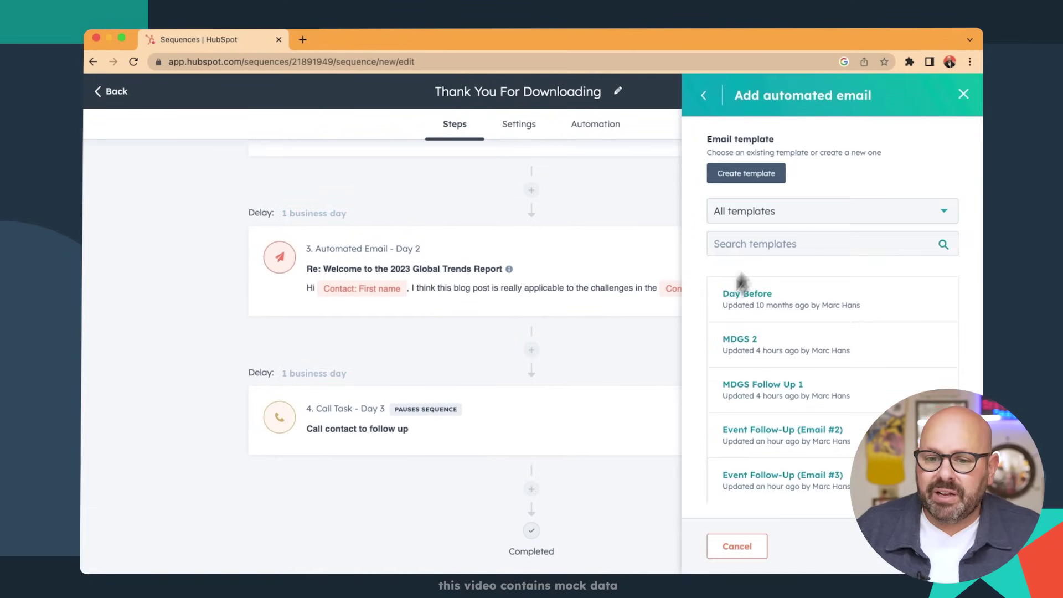
click(761, 173)
click(356, 182)
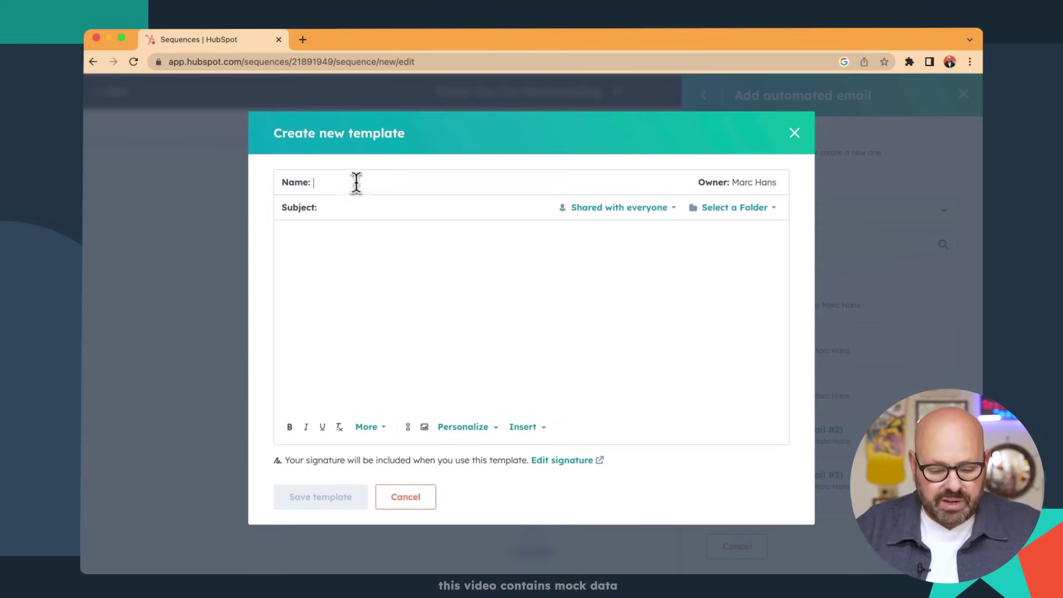
text(Request to talk)
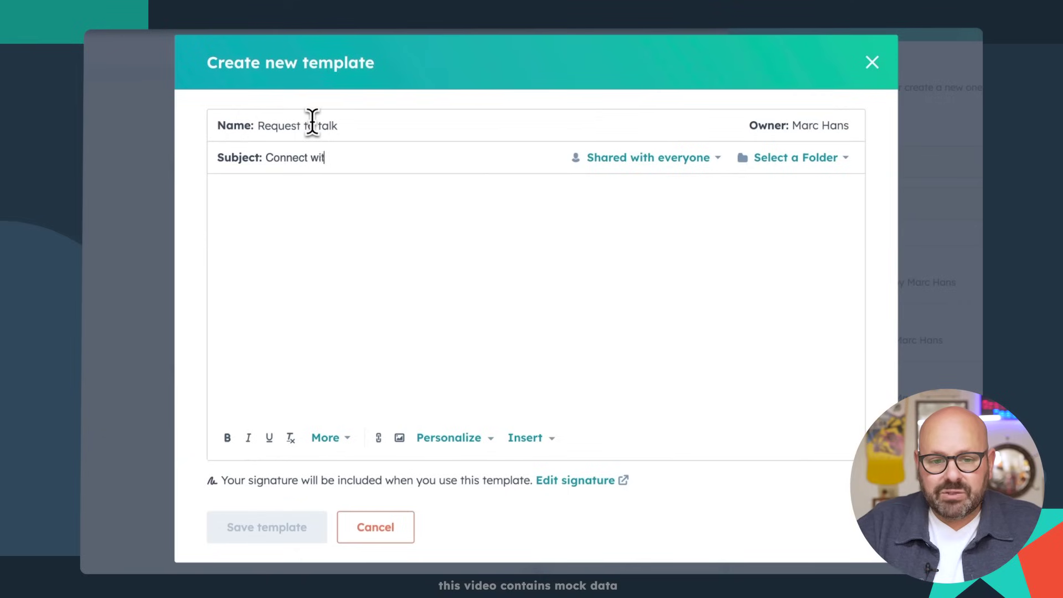
text(h Marc)
click(275, 216)
Write the body greeting with the First name token and 'have any time or value for a' Company name
text(Hi)
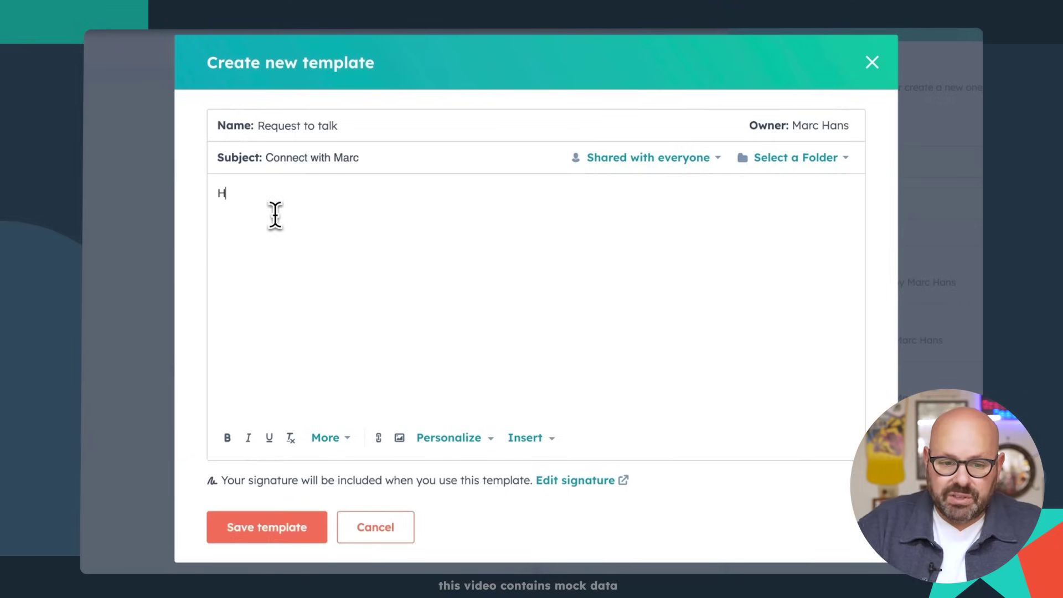
click(450, 437)
text(first nam)
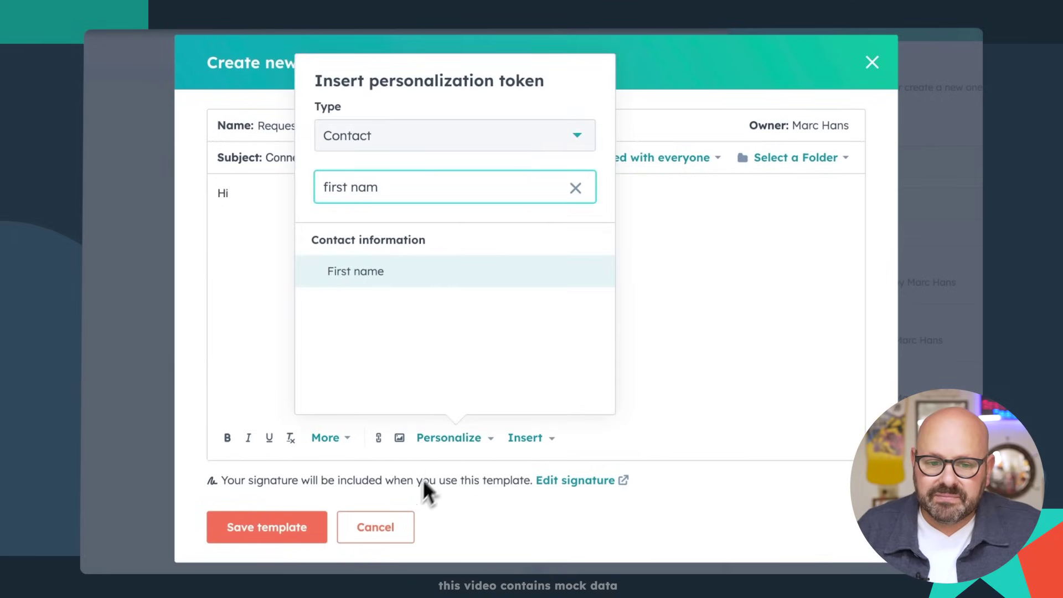
click(394, 289)
click(394, 289)
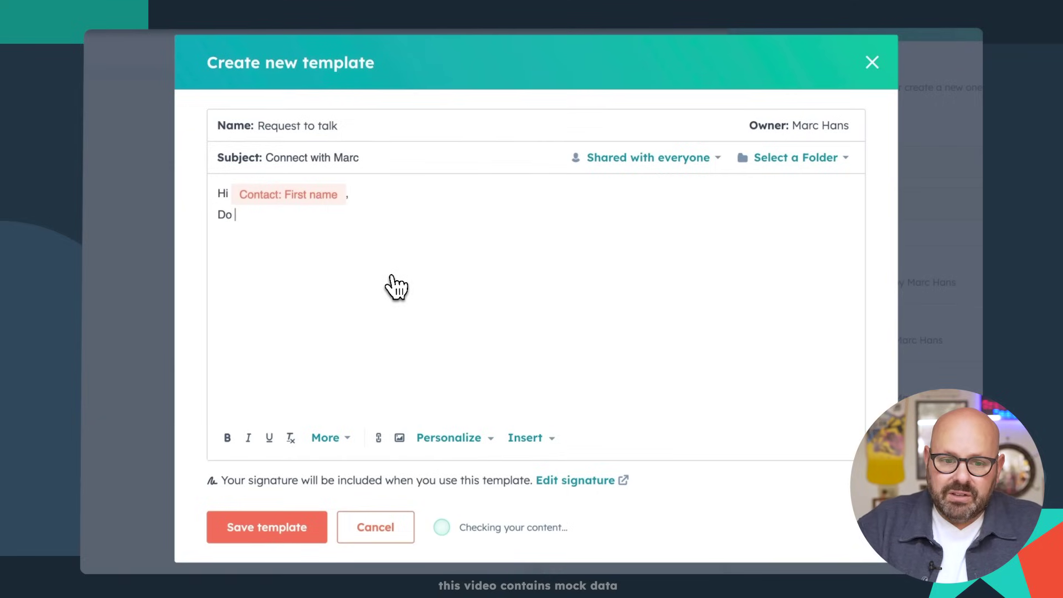
text(have any time)
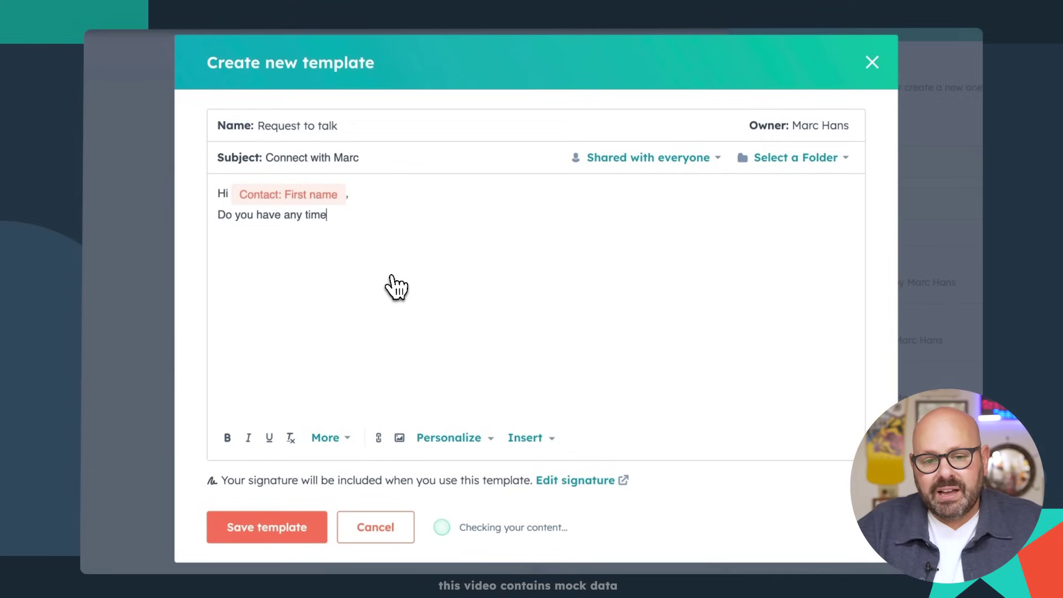
text( or value for a)
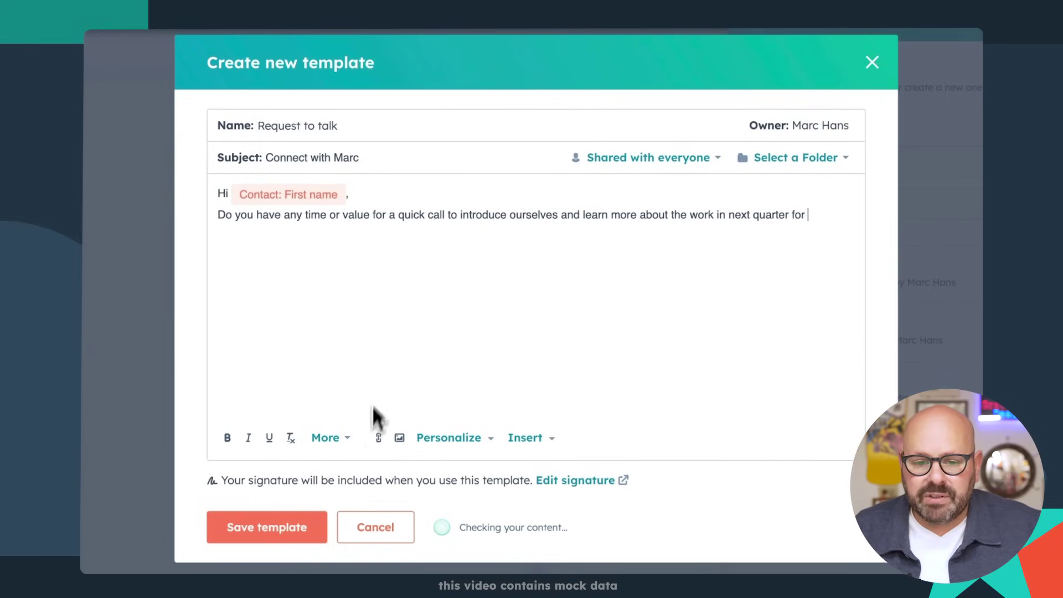
click(437, 440)
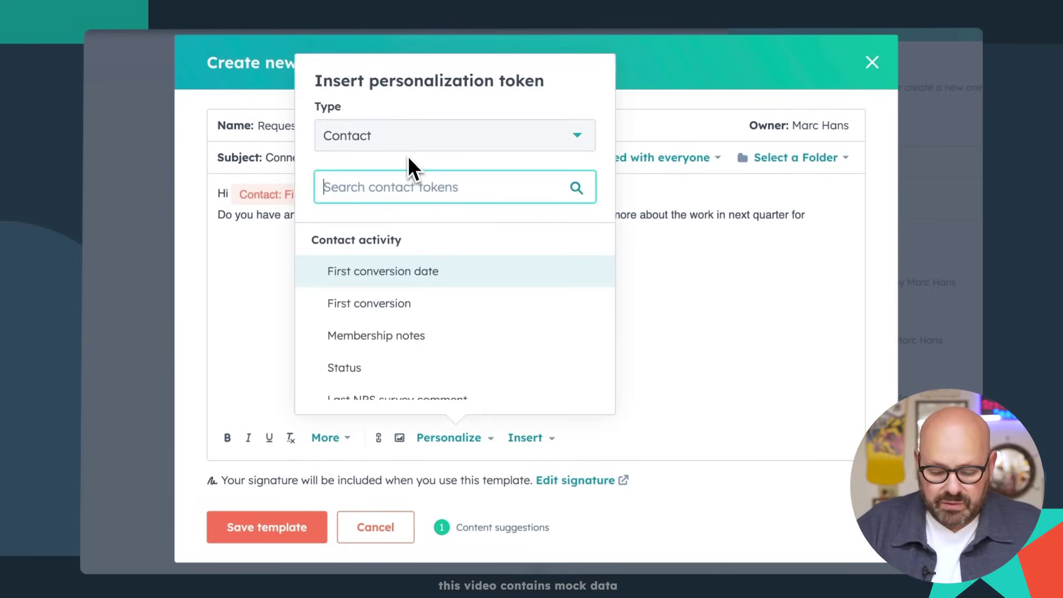
text(company)
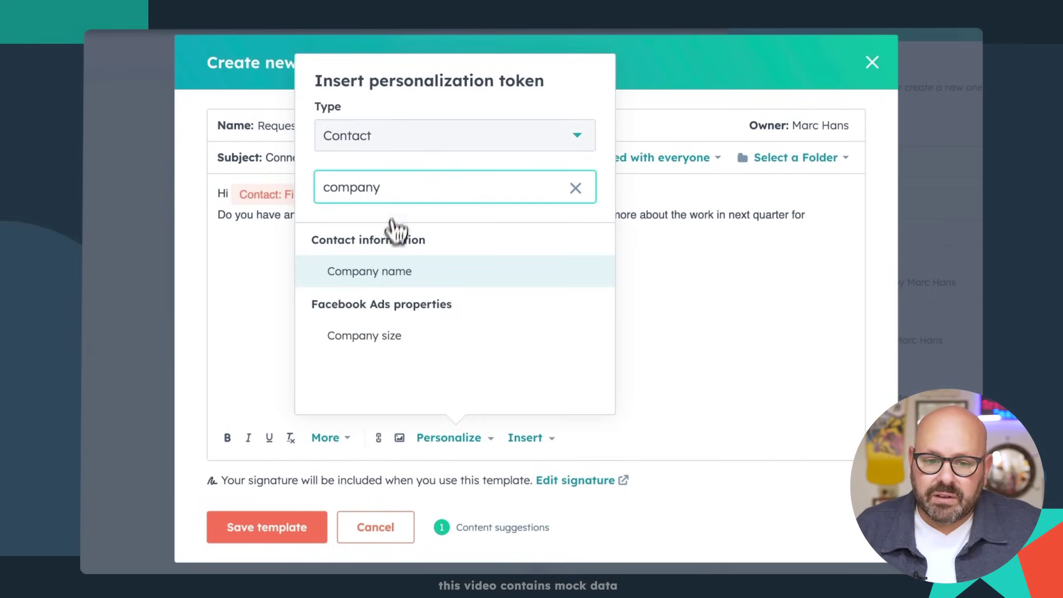
click(396, 282)
click(396, 283)
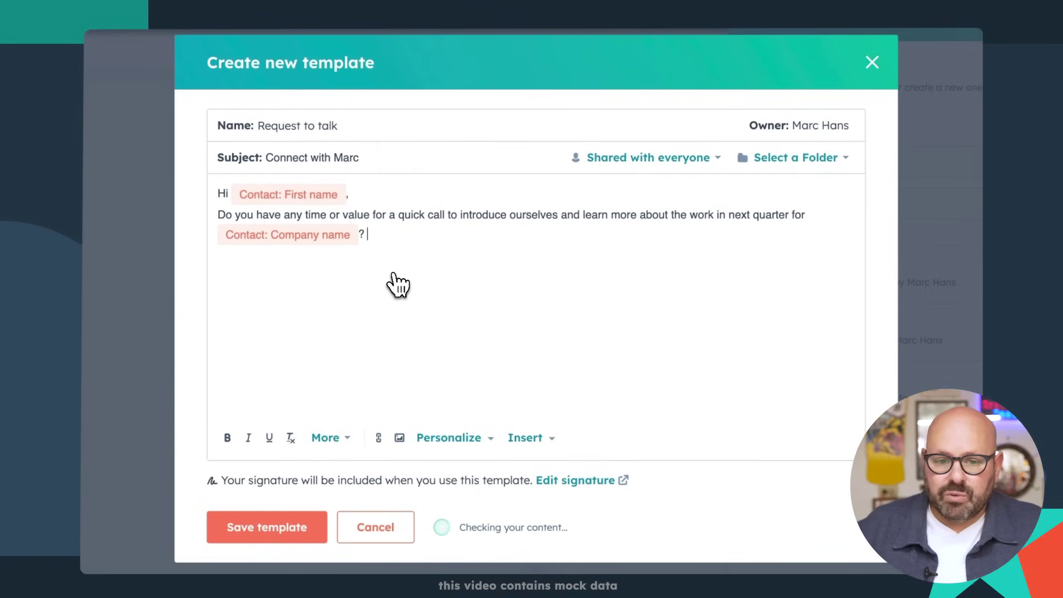
Insert a 'Please use this link' meeting link, finish the text, and save the Request to talk template
click(523, 438)
click(467, 367)
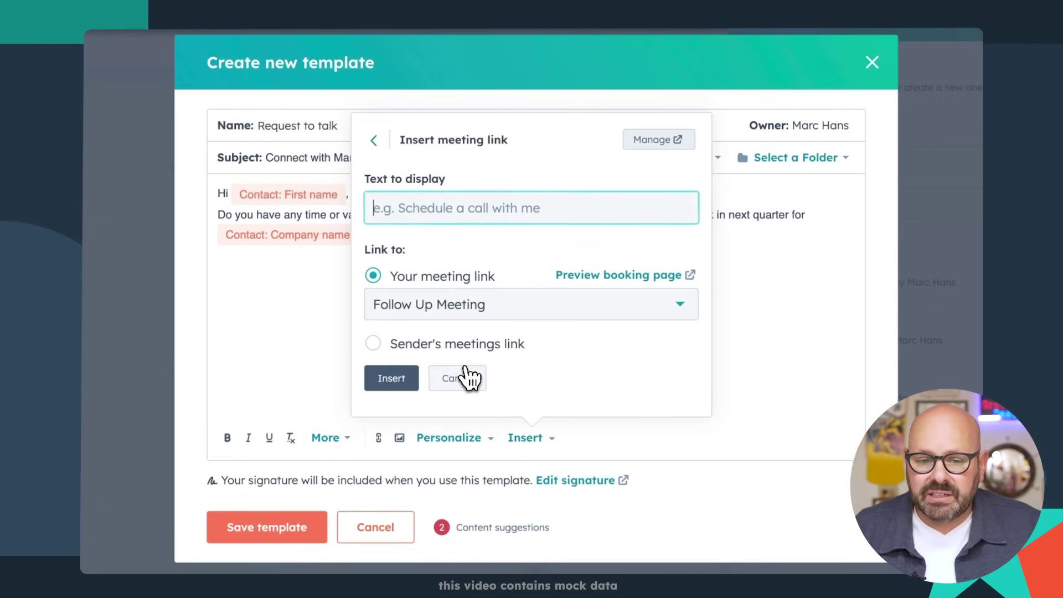
text(Please u)
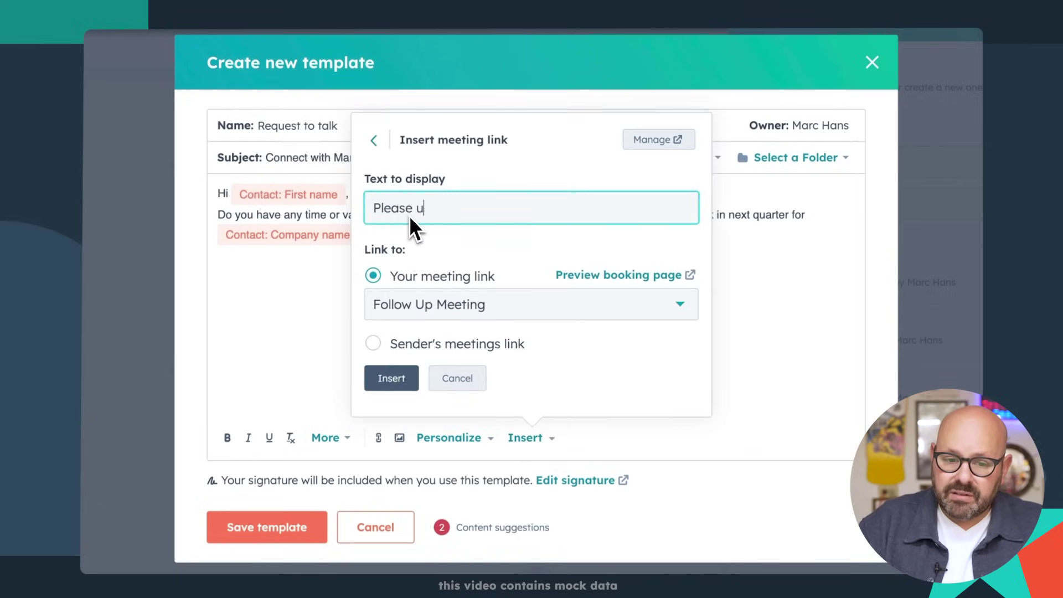
text(se this link)
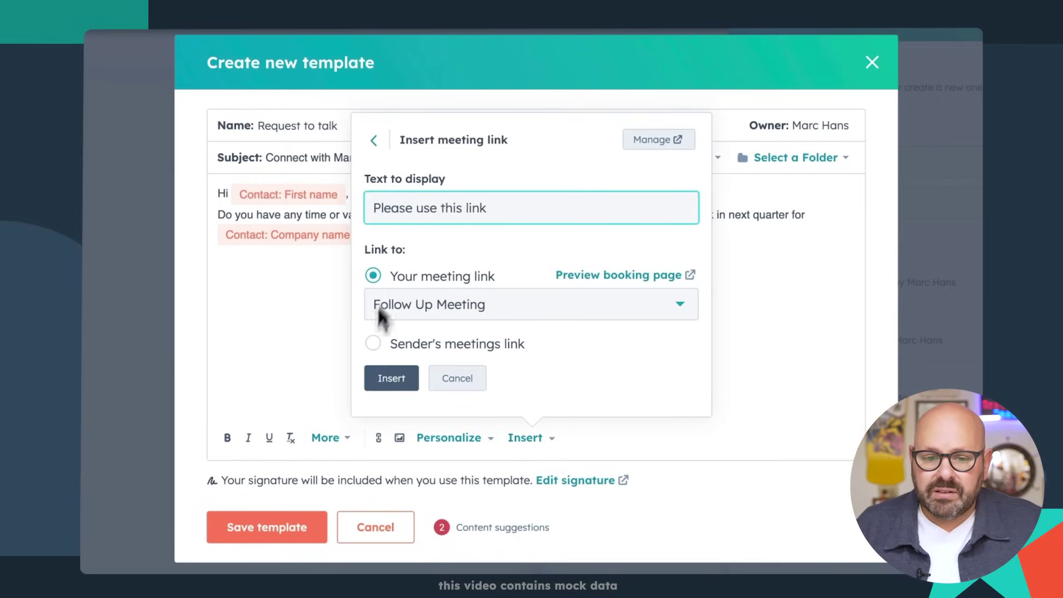
click(394, 377)
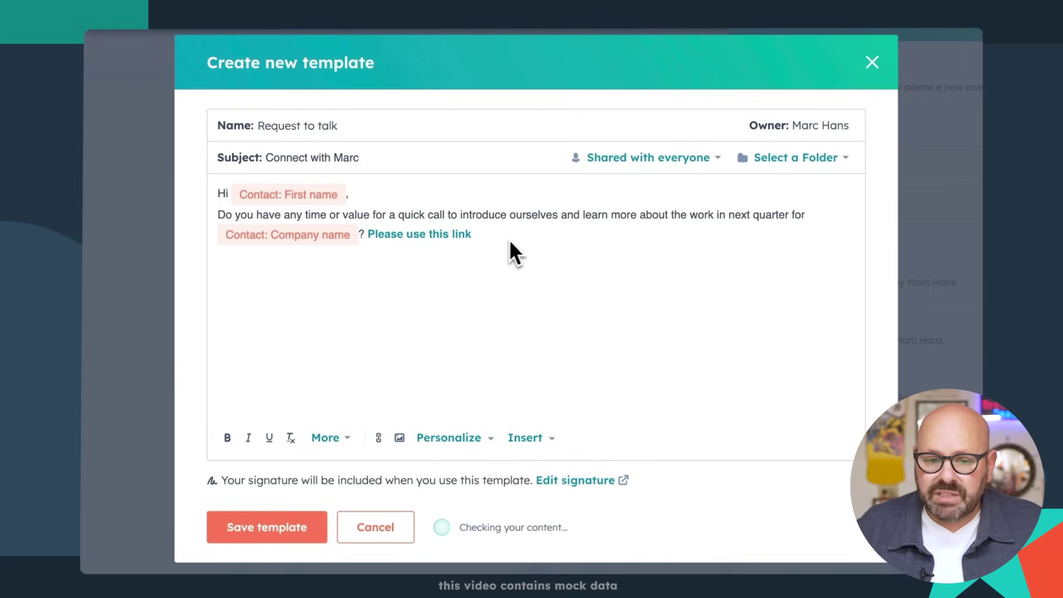
text(to align our calendars.)
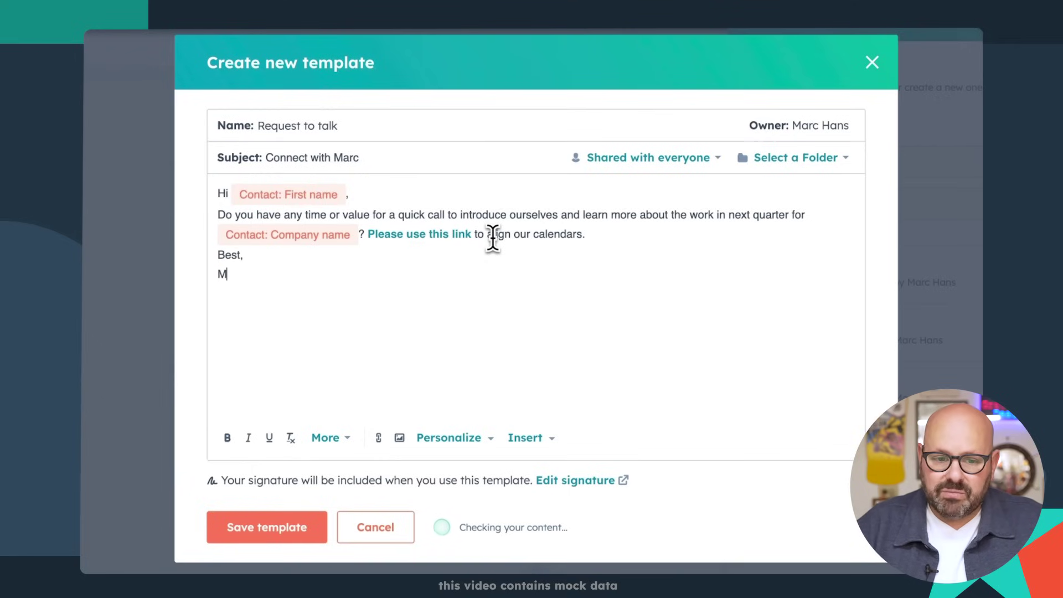
text(c)
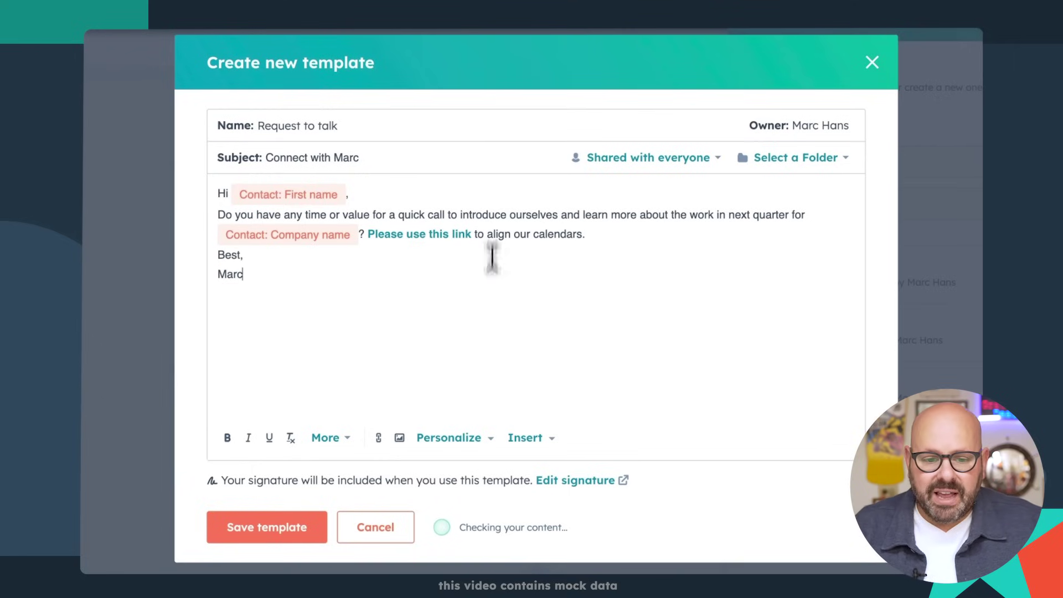
click(272, 535)
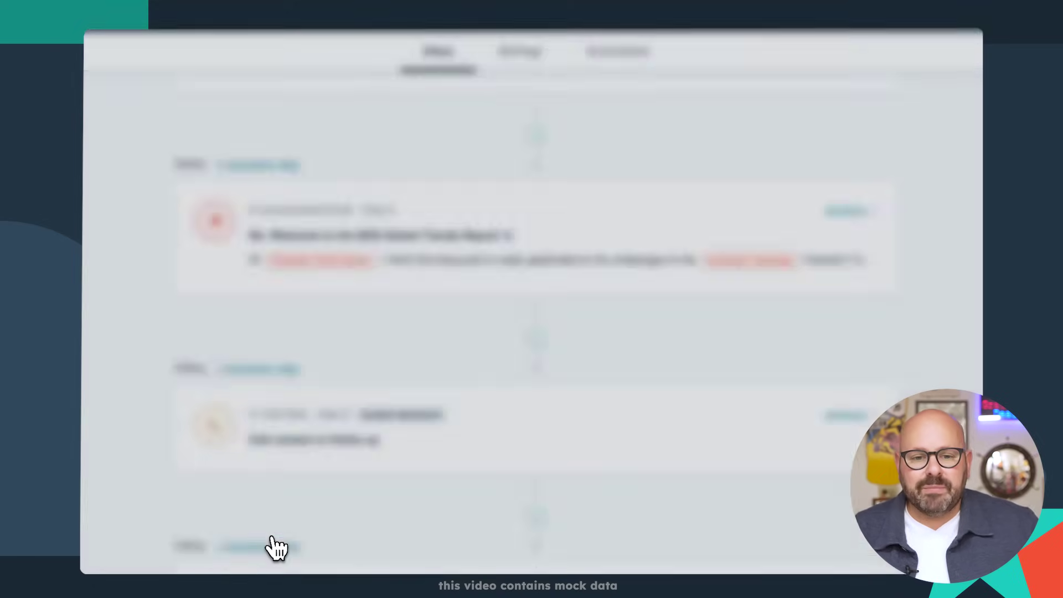
Review the sequence settings: business-days-only sending, threaded replies, and an 8:00 AM–6:00 PM send window
scroll(407, 333, up, 5)
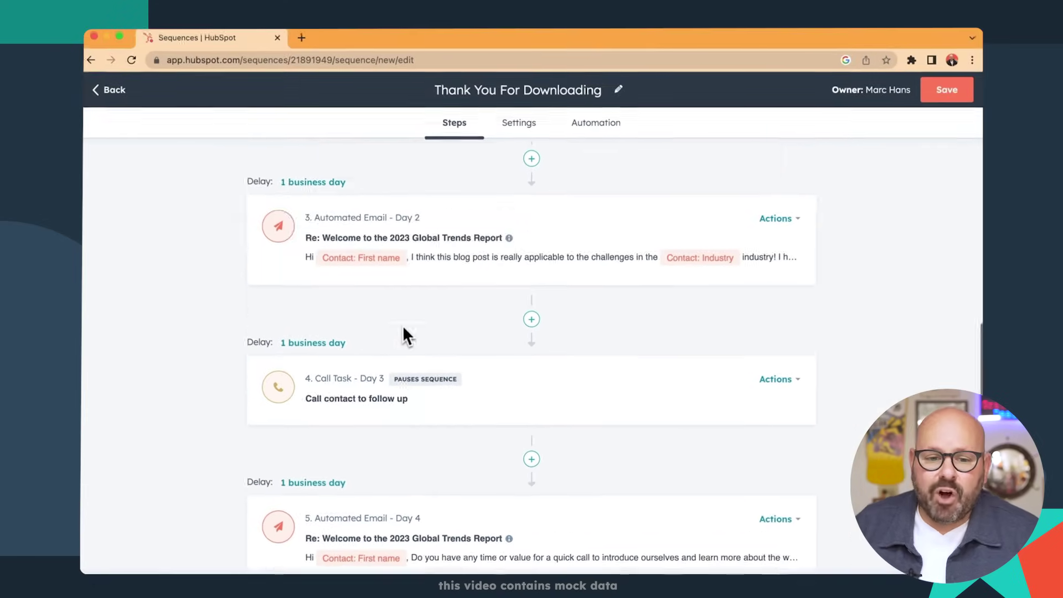
scroll(407, 333, up, 3)
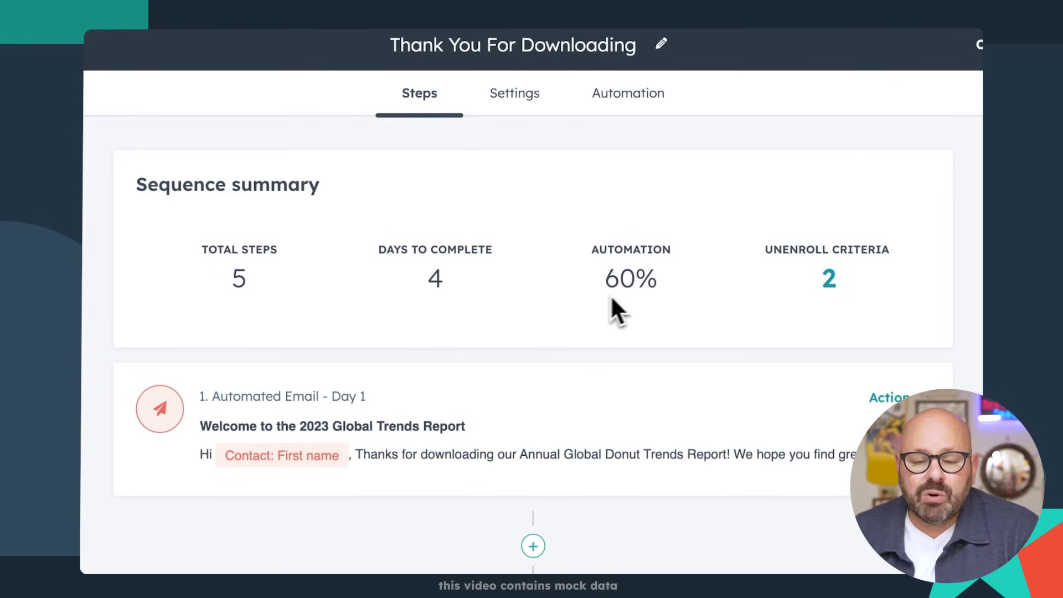
click(526, 106)
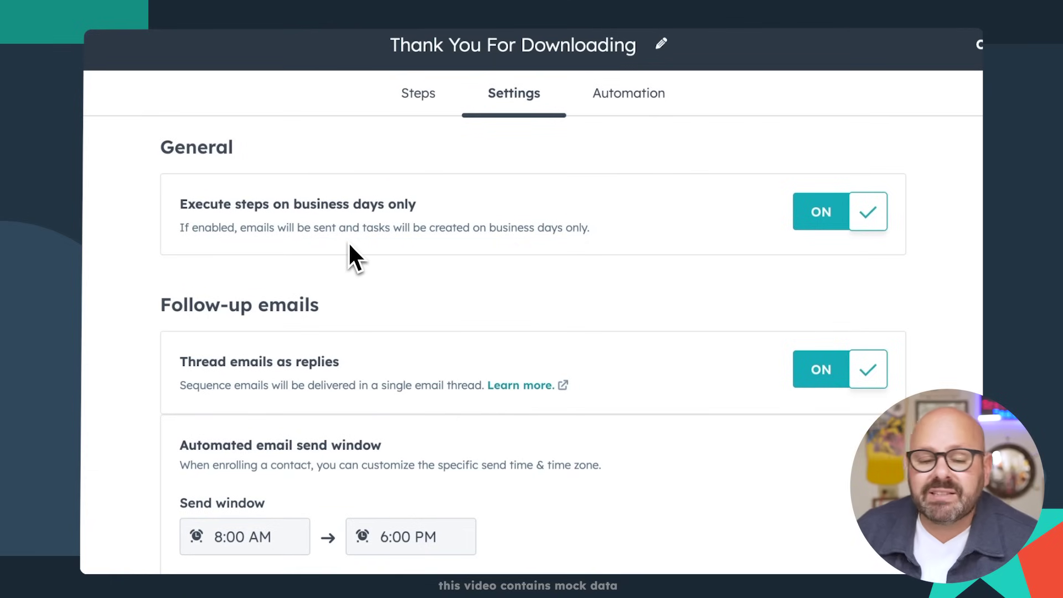
scroll(348, 242, down, 1)
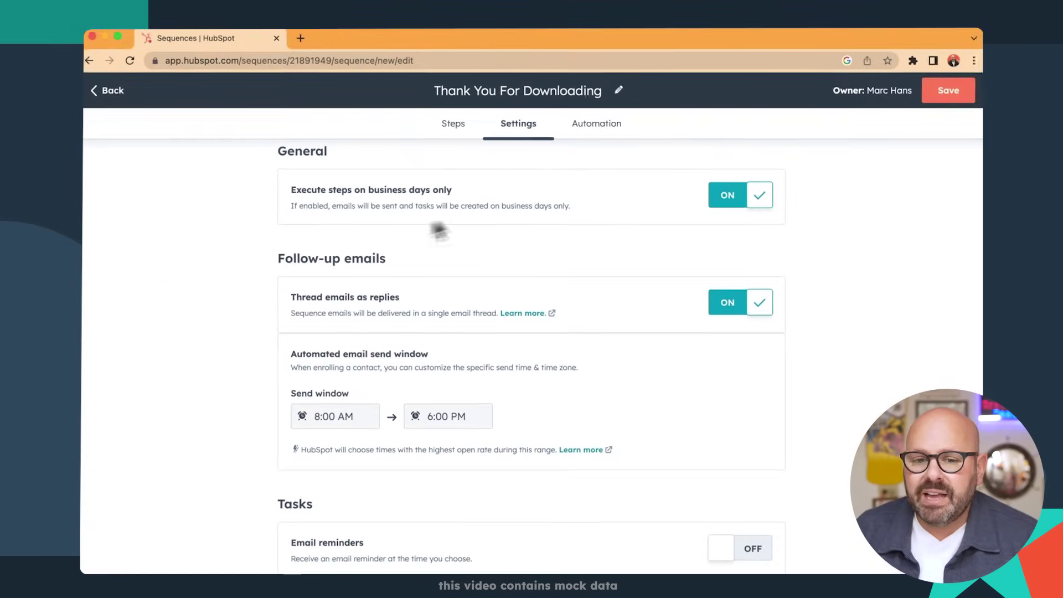
Save the sequence shared with Everyone, then select three contacts to enroll
click(947, 97)
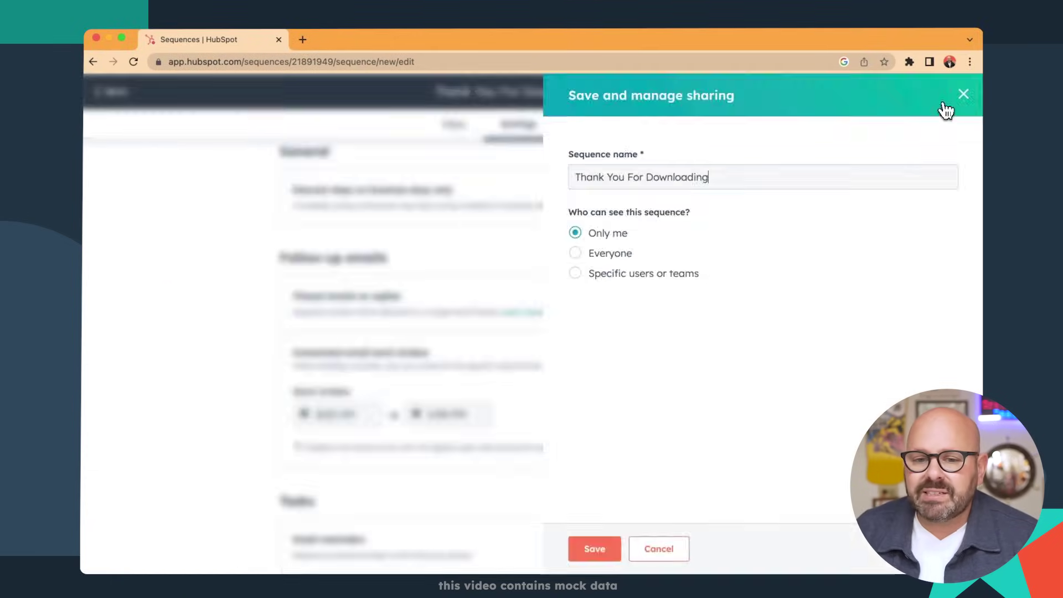
click(578, 256)
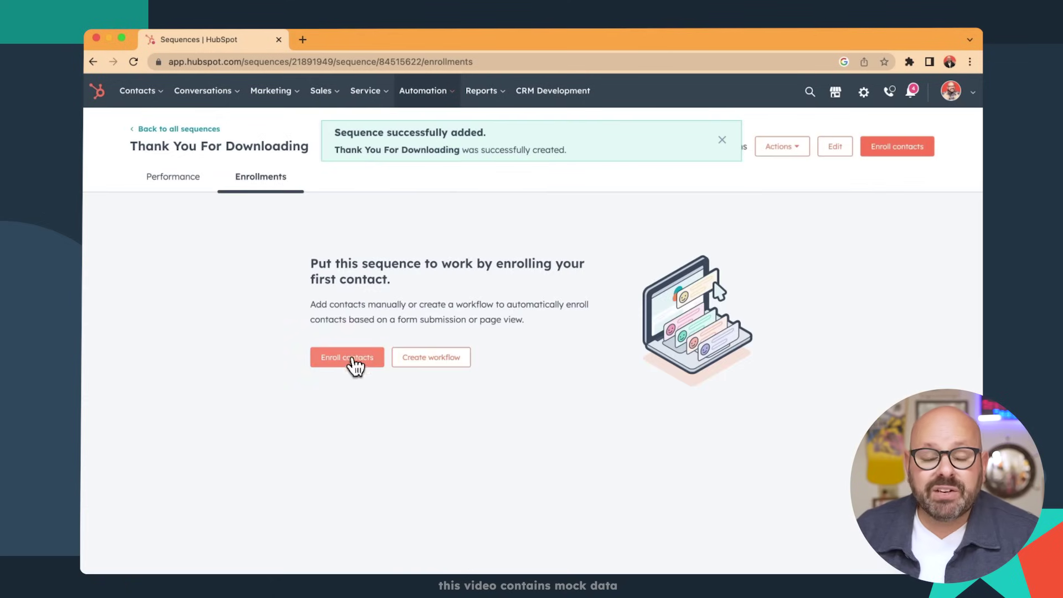
click(352, 363)
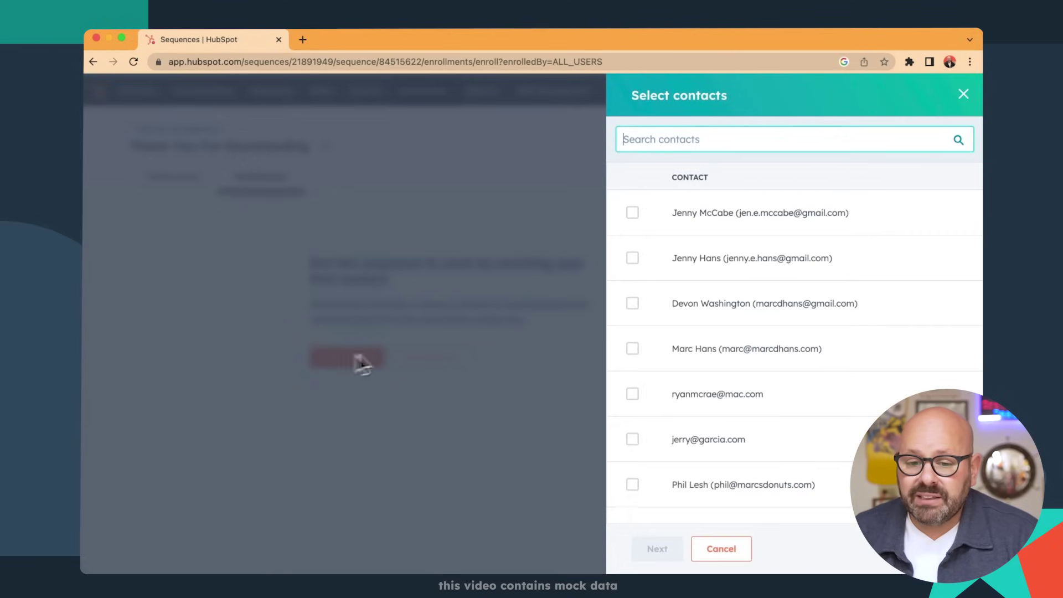
click(633, 212)
click(633, 258)
click(632, 304)
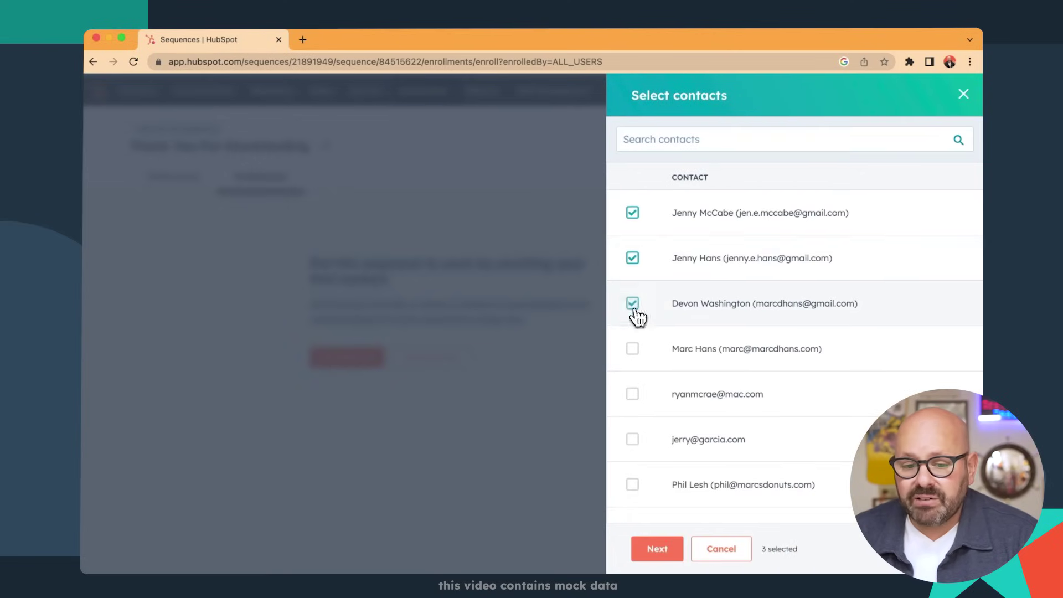
click(633, 261)
click(633, 350)
click(657, 550)
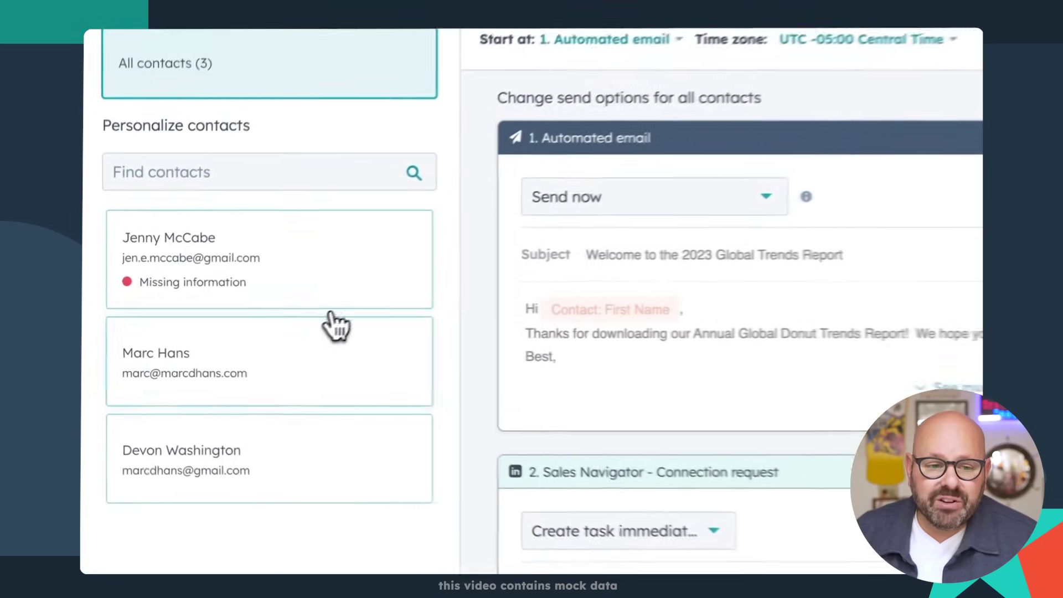
End the second contact's step-3 email with a 'Best,' sign-off and the sender's name
click(332, 358)
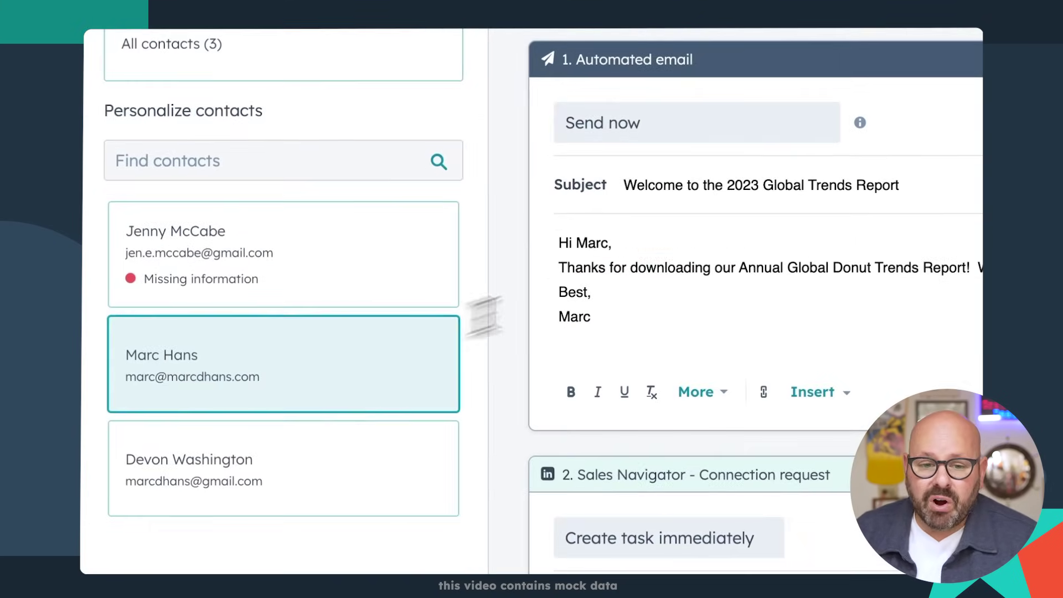
drag(611, 244, 578, 244)
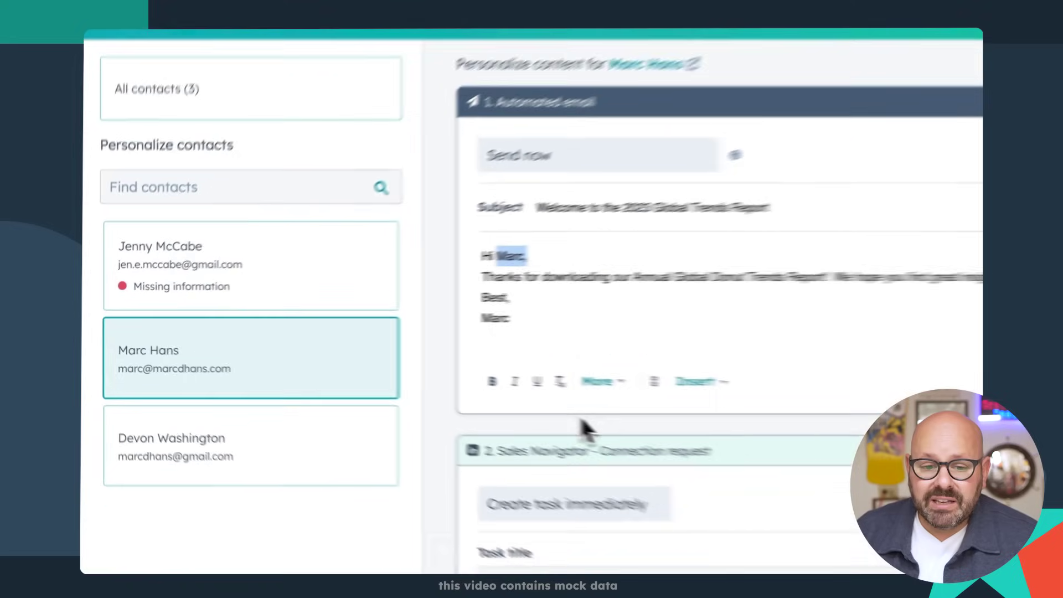
scroll(584, 429, down, 10)
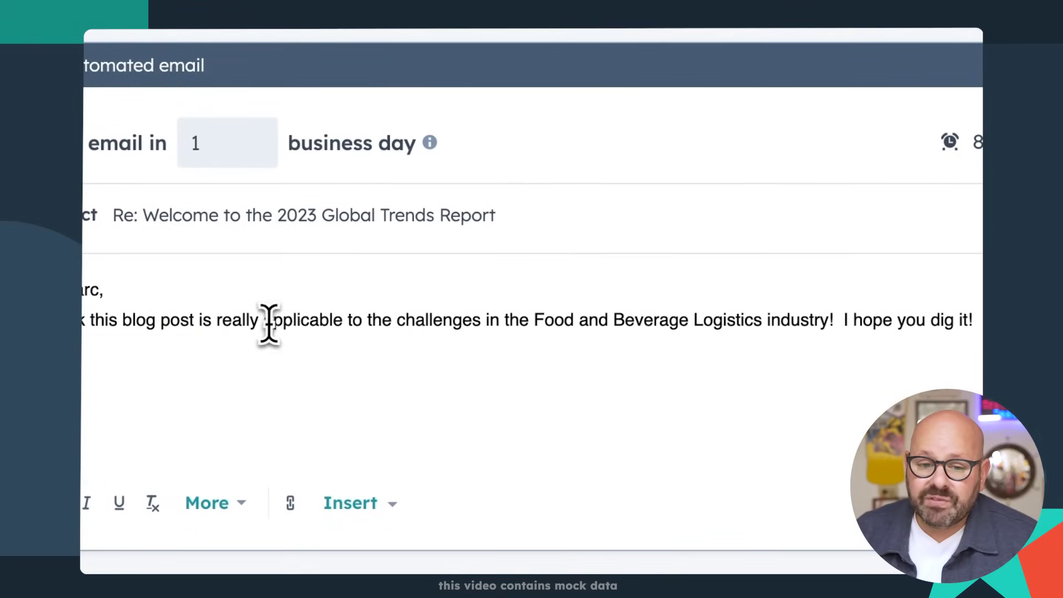
drag(265, 321, 818, 332)
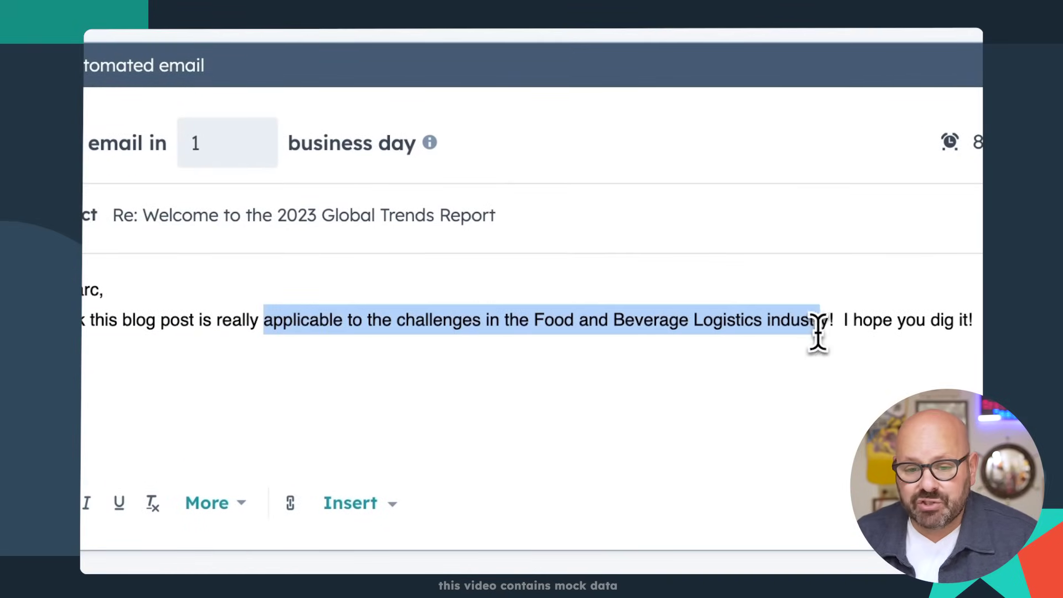
click(743, 384)
key(Return)
text(Best,)
key(Return)
text(Marc)
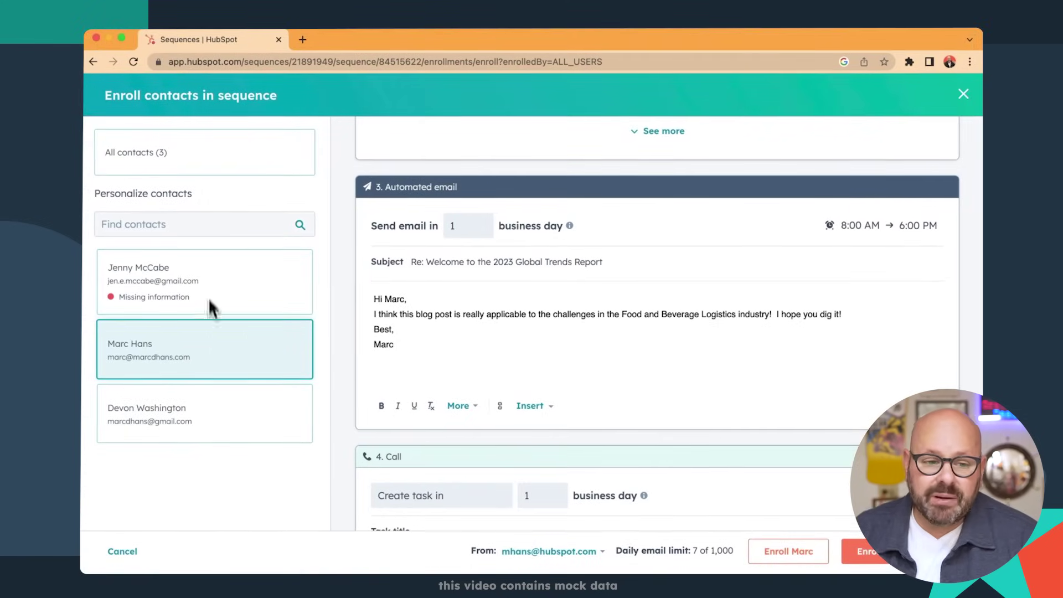
click(191, 424)
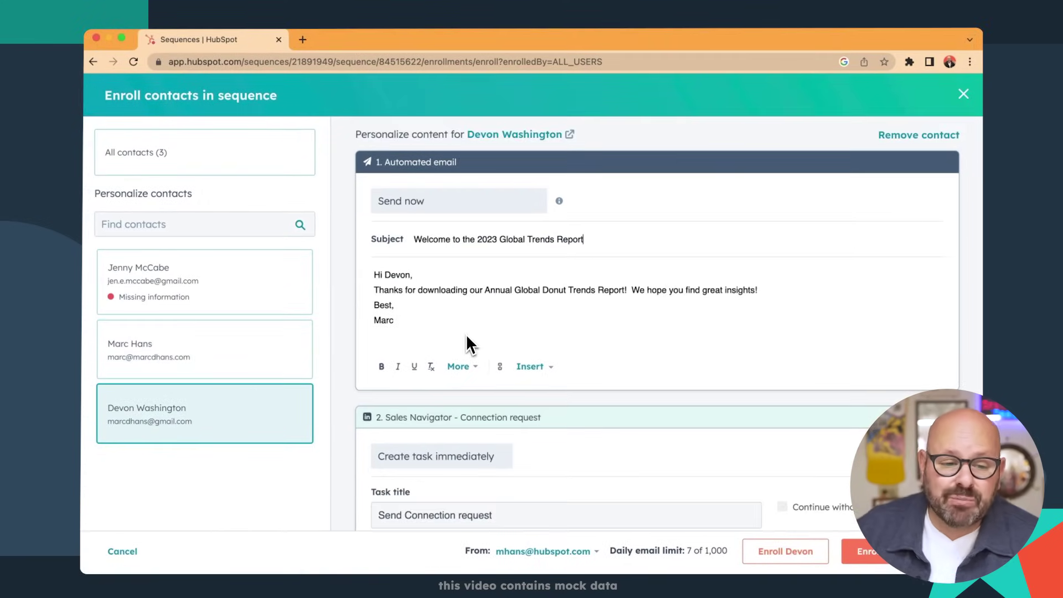
Add a personal note about the contact's son's basketball game to step 3's closing sentence
scroll(466, 334, down, 5)
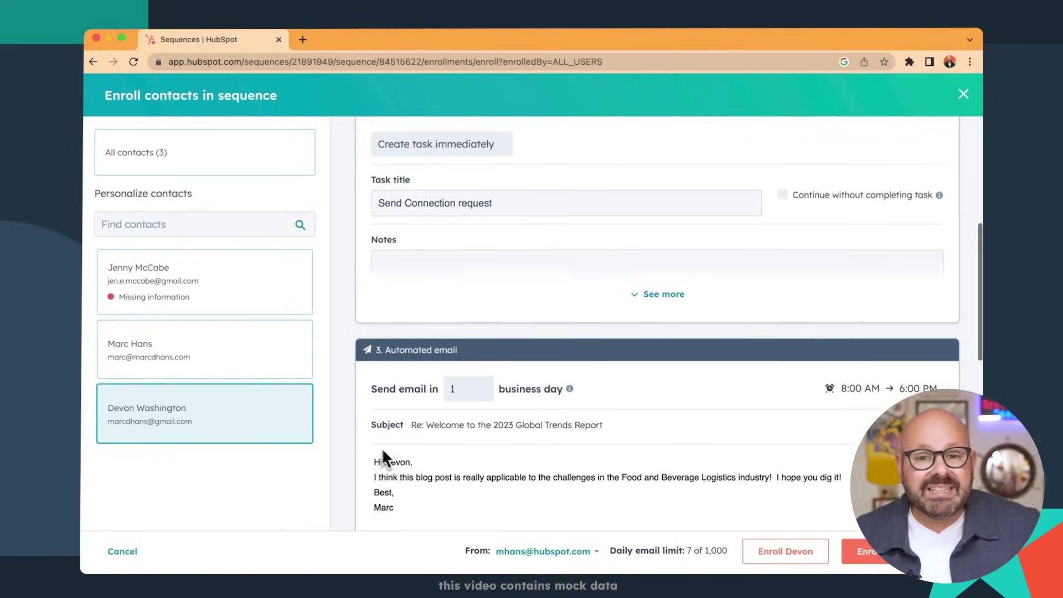
scroll(380, 447, down, 1)
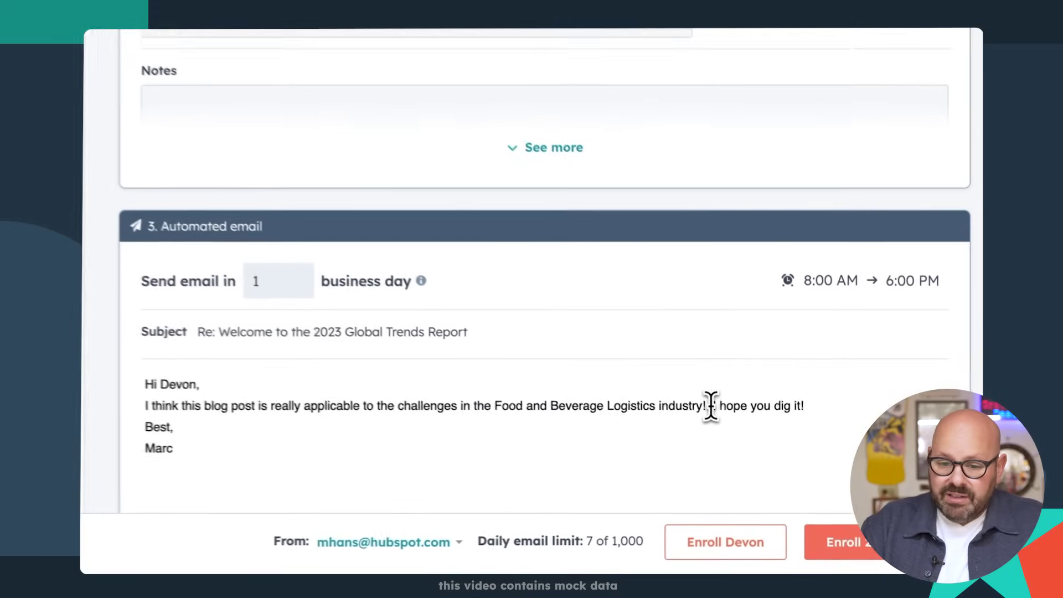
double_click(711, 405)
text(Devon, I reall)
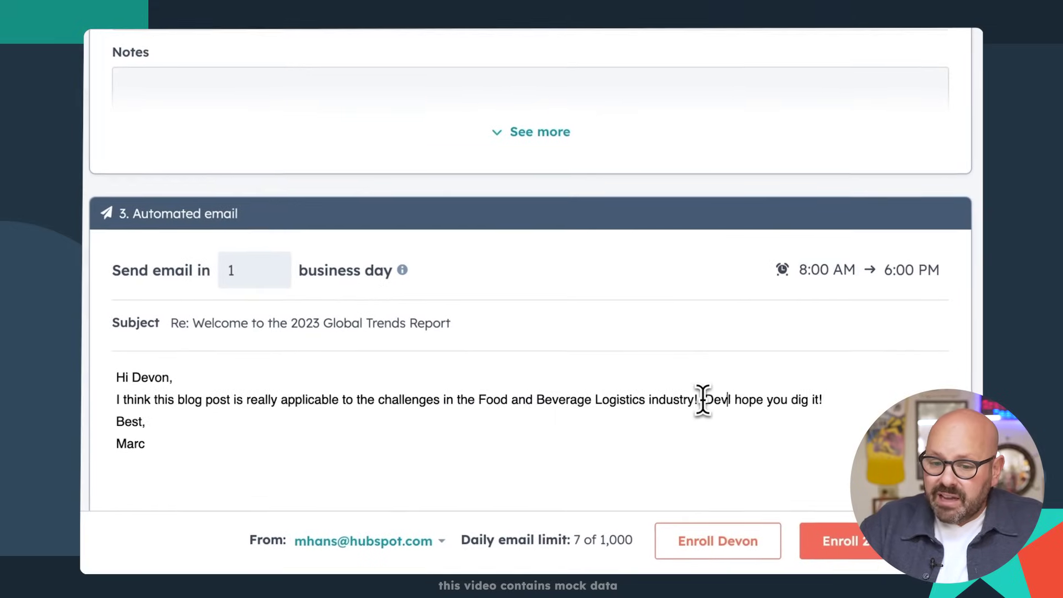
text(y hope you son Jak)
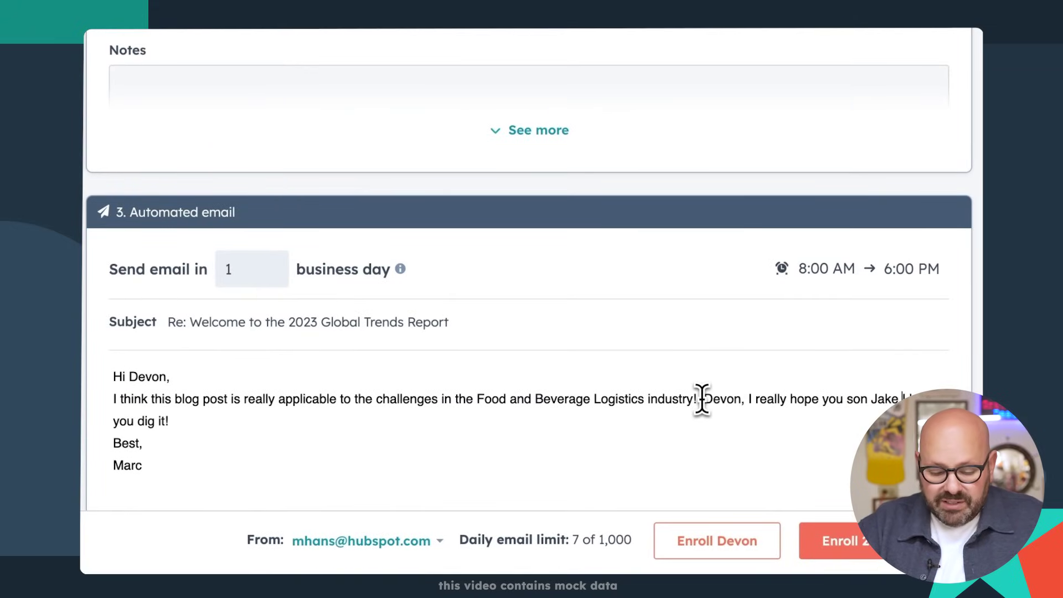
text(e did great at his basket)
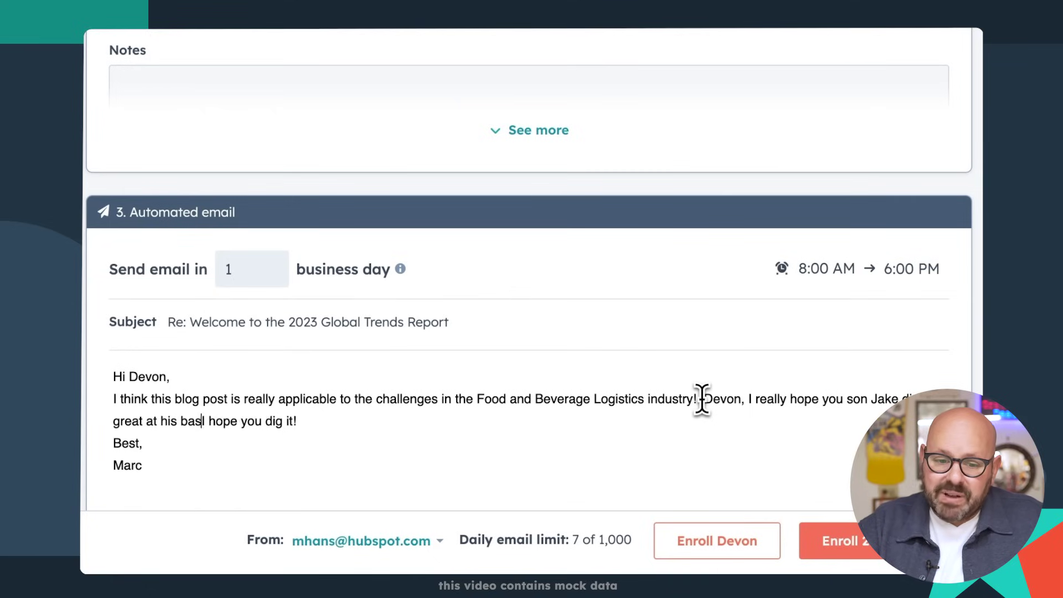
text(ball game !I)
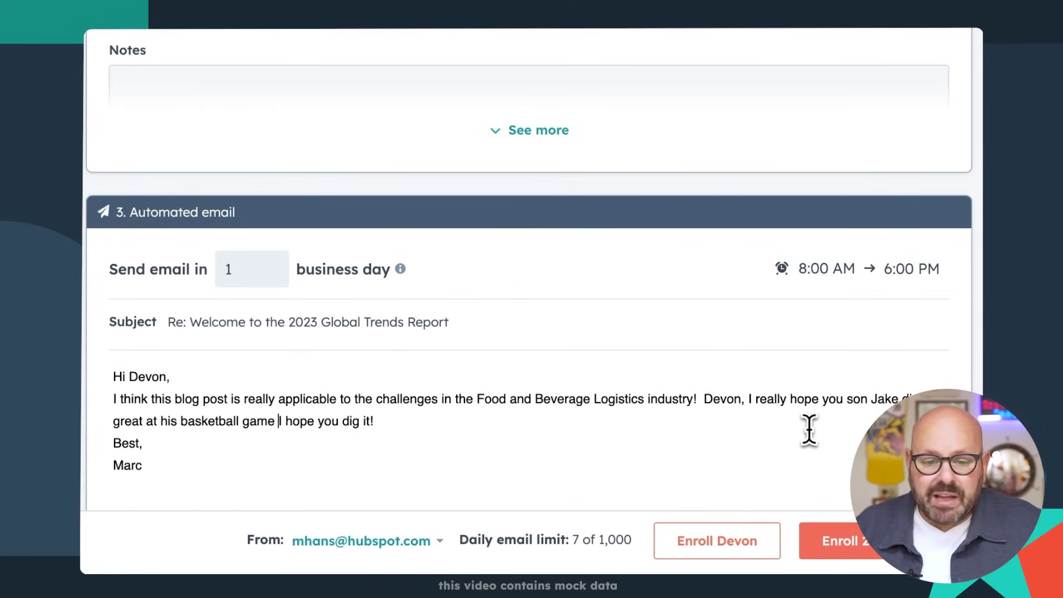
Enroll the two selected contacts, confirm, and finish to view the sequence's enrollments
scroll(809, 429, down, 1)
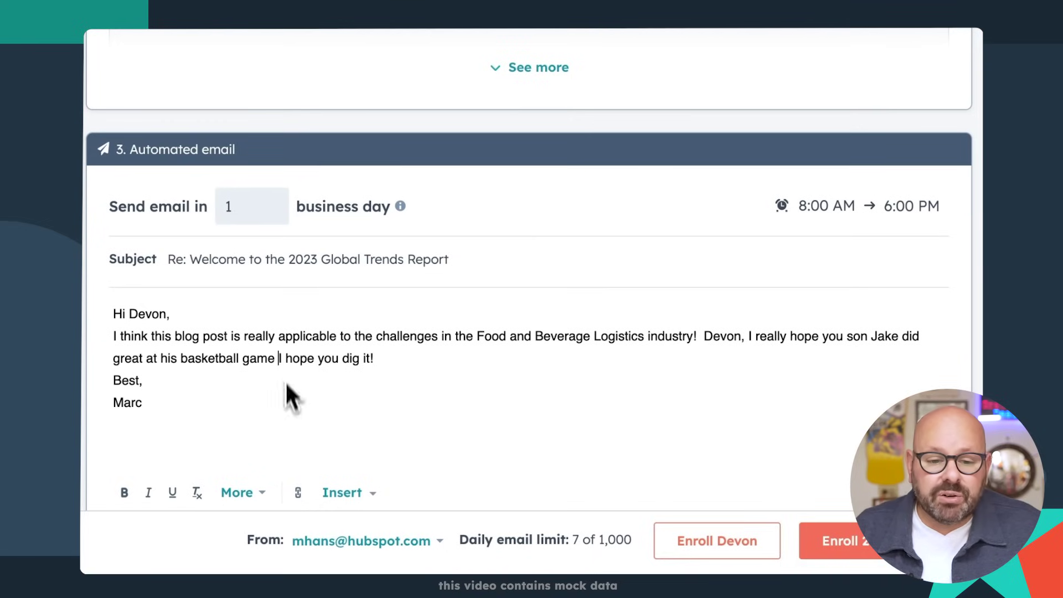
click(840, 541)
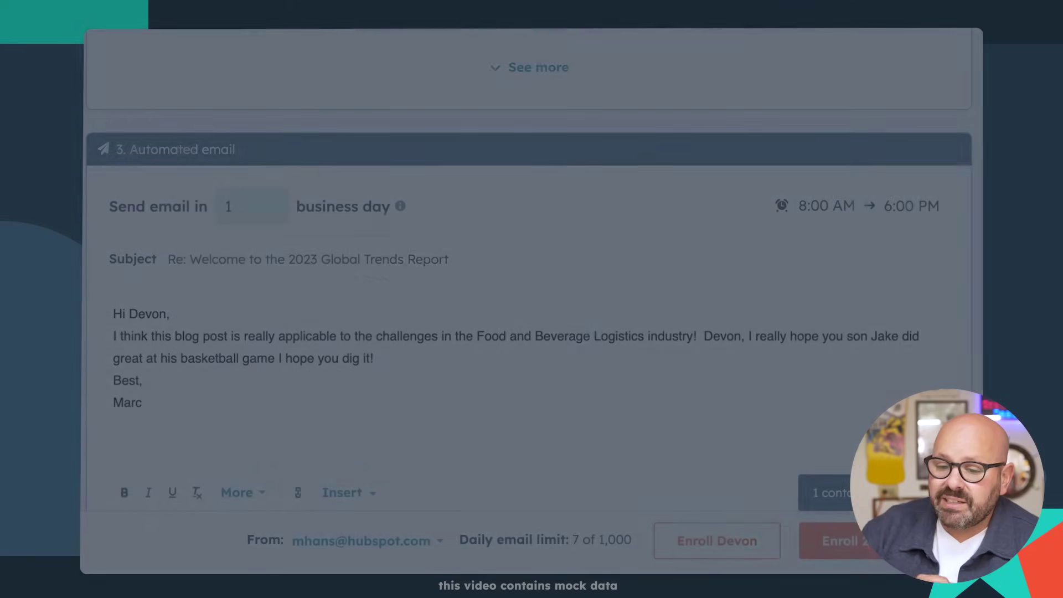
click(476, 198)
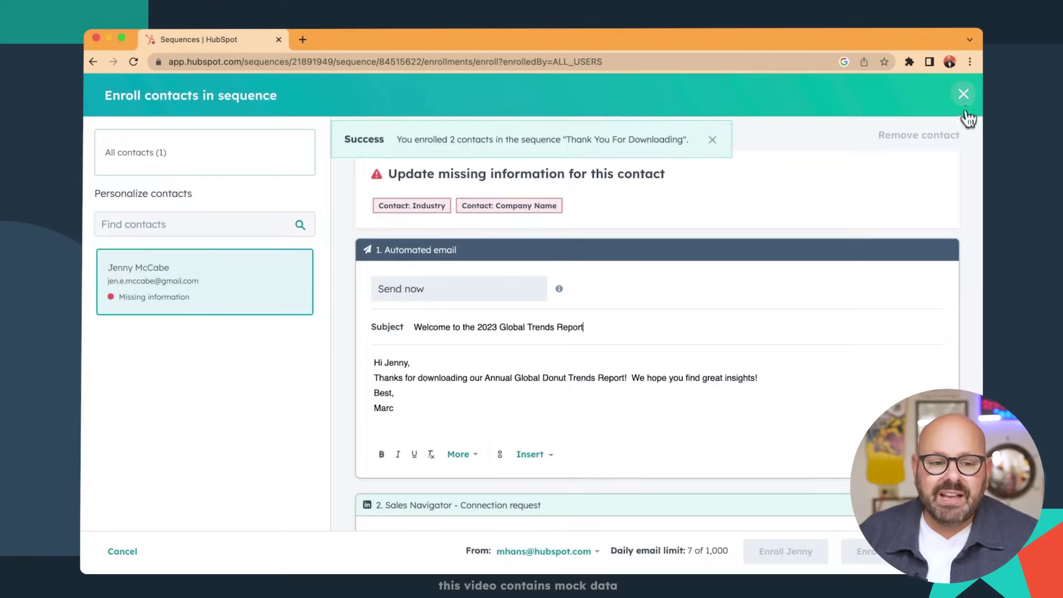
click(964, 95)
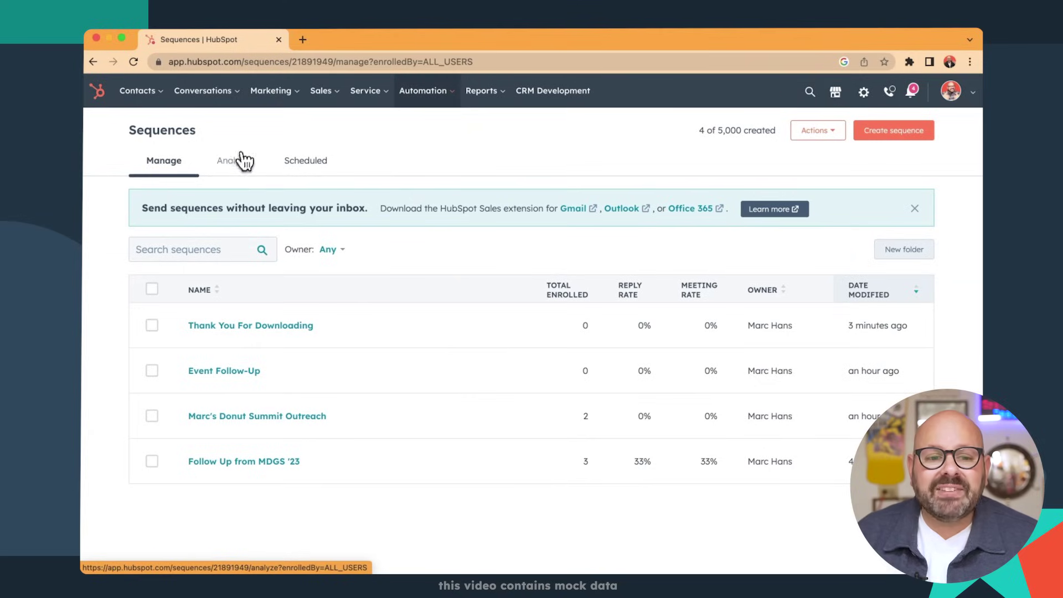
Scan the Analyze stats for all sequences, then open the Follow Up from MDGS '23 report
click(242, 159)
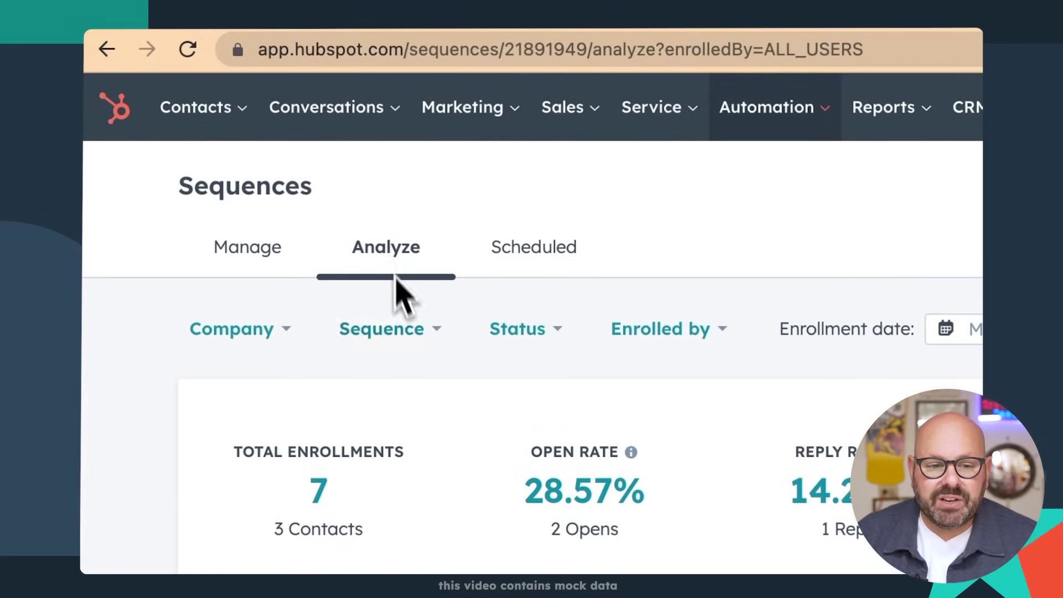
scroll(249, 278, down, 2)
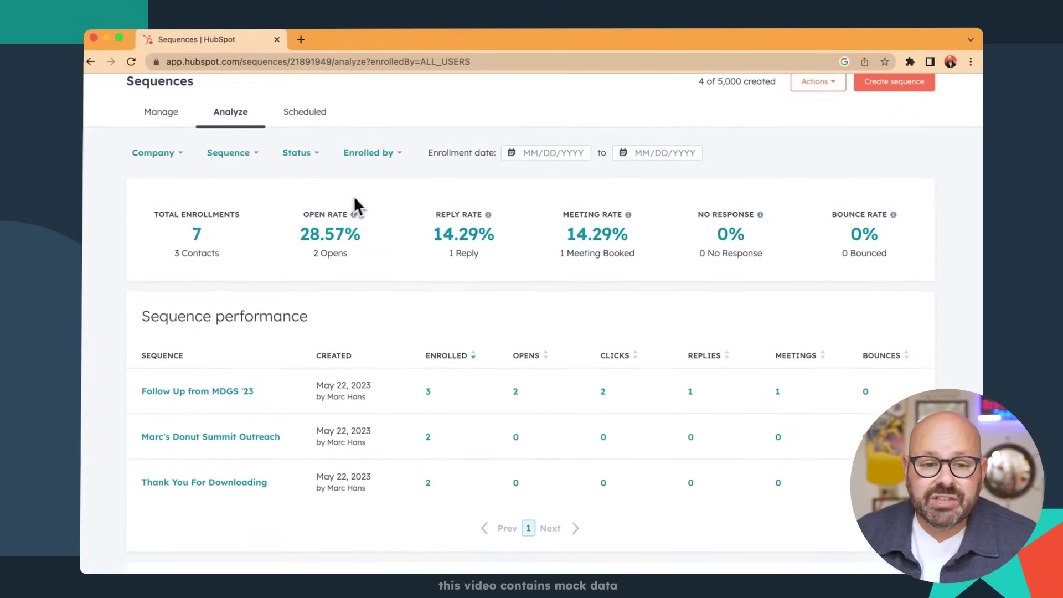
scroll(348, 202, up, 1)
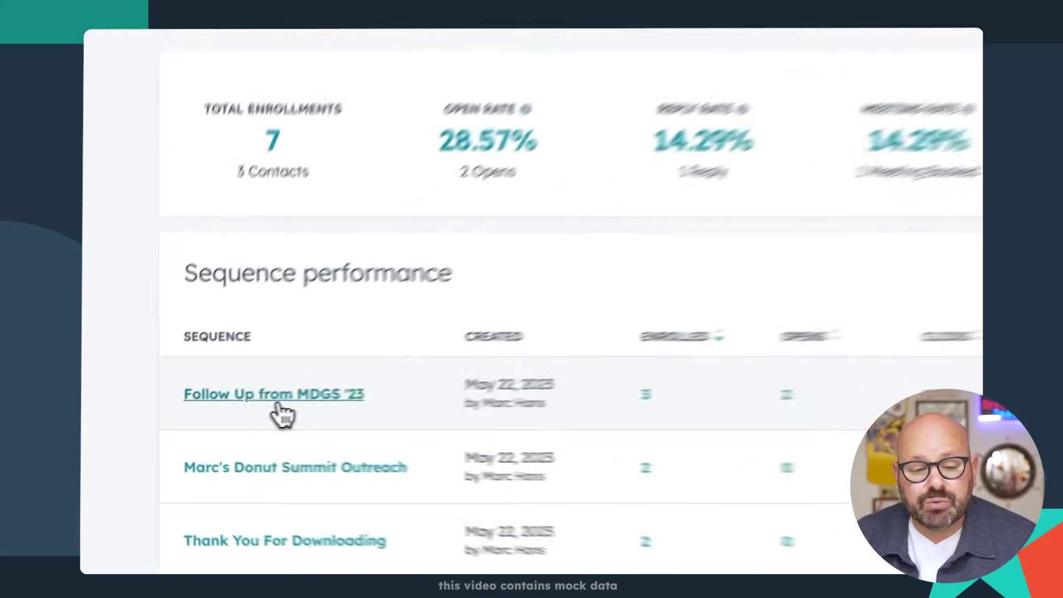
click(280, 395)
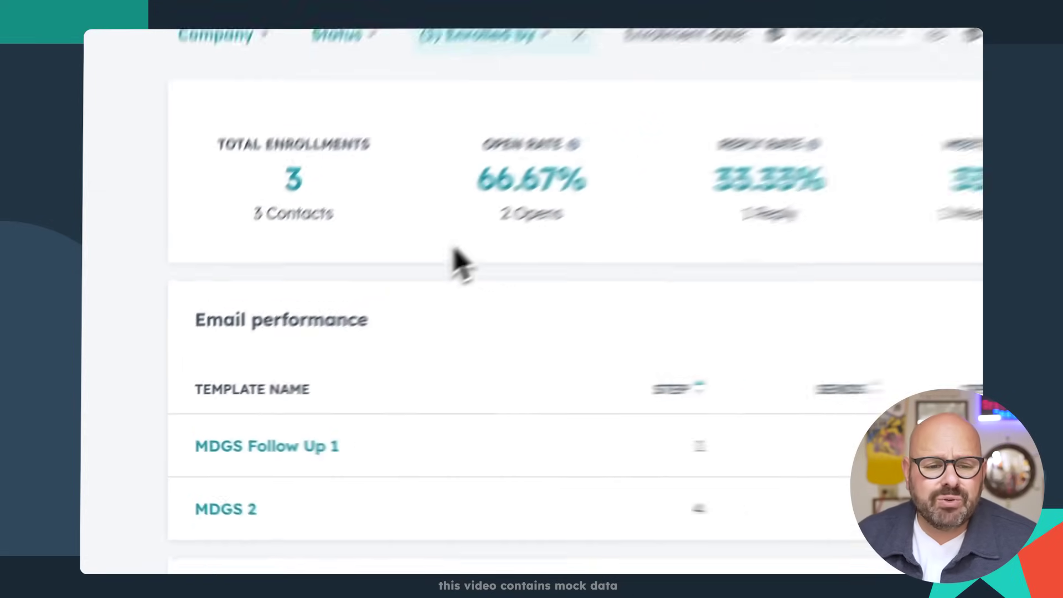
List the three contacts enrolled in Follow Up from MDGS '23, all with finished status
scroll(306, 367, down, 1)
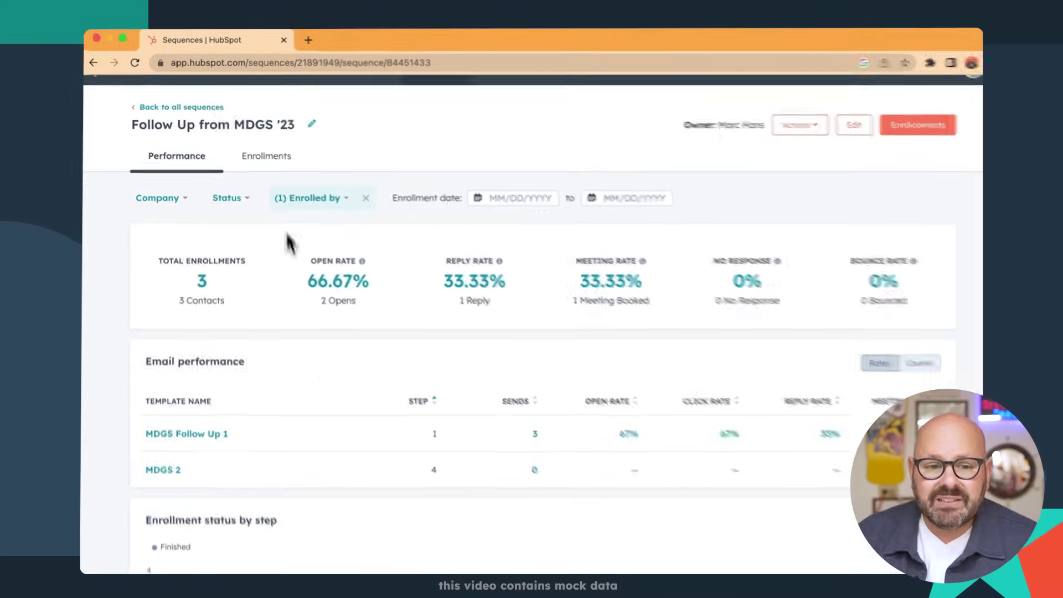
click(262, 152)
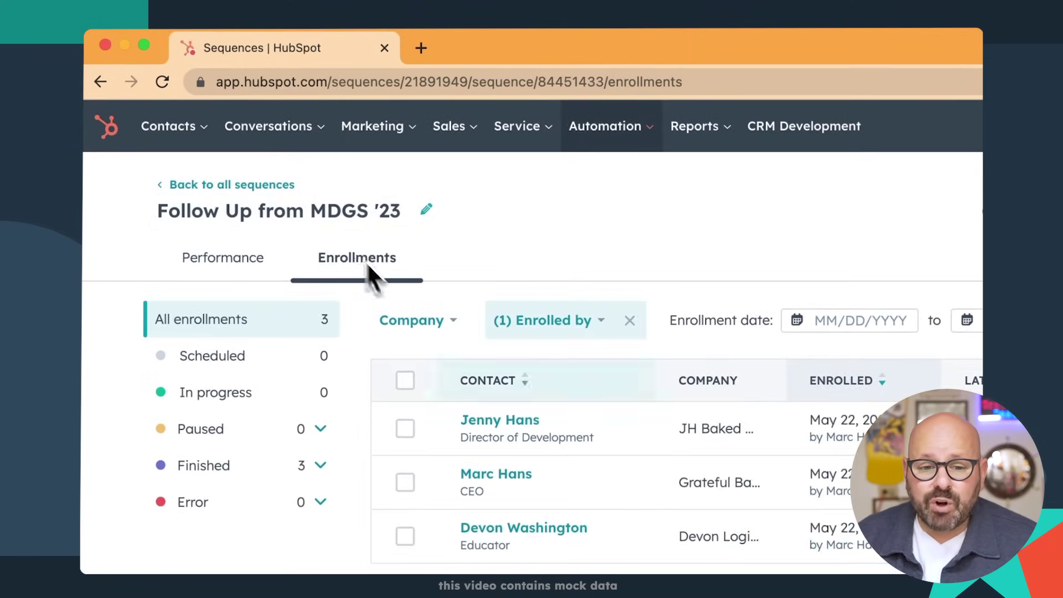